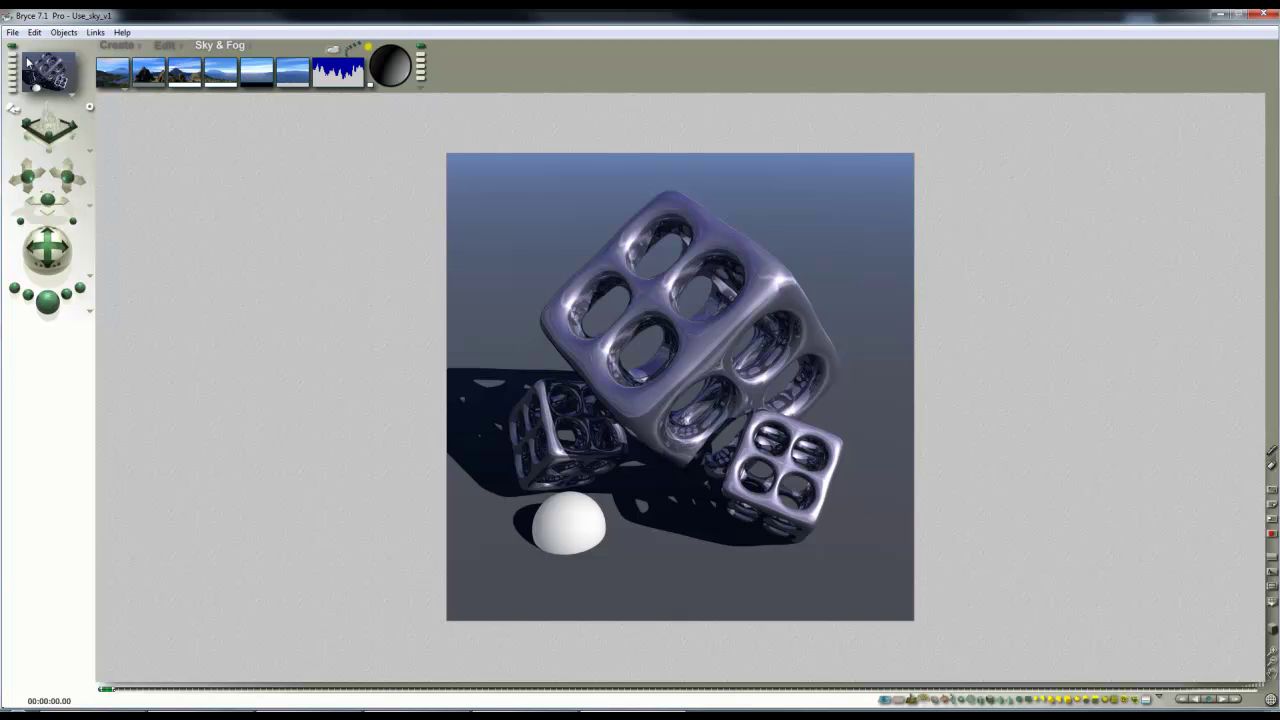
- Clear the render to the wireframe scene and review Sky Lab's sun and moon settings without changes
click(213, 263)
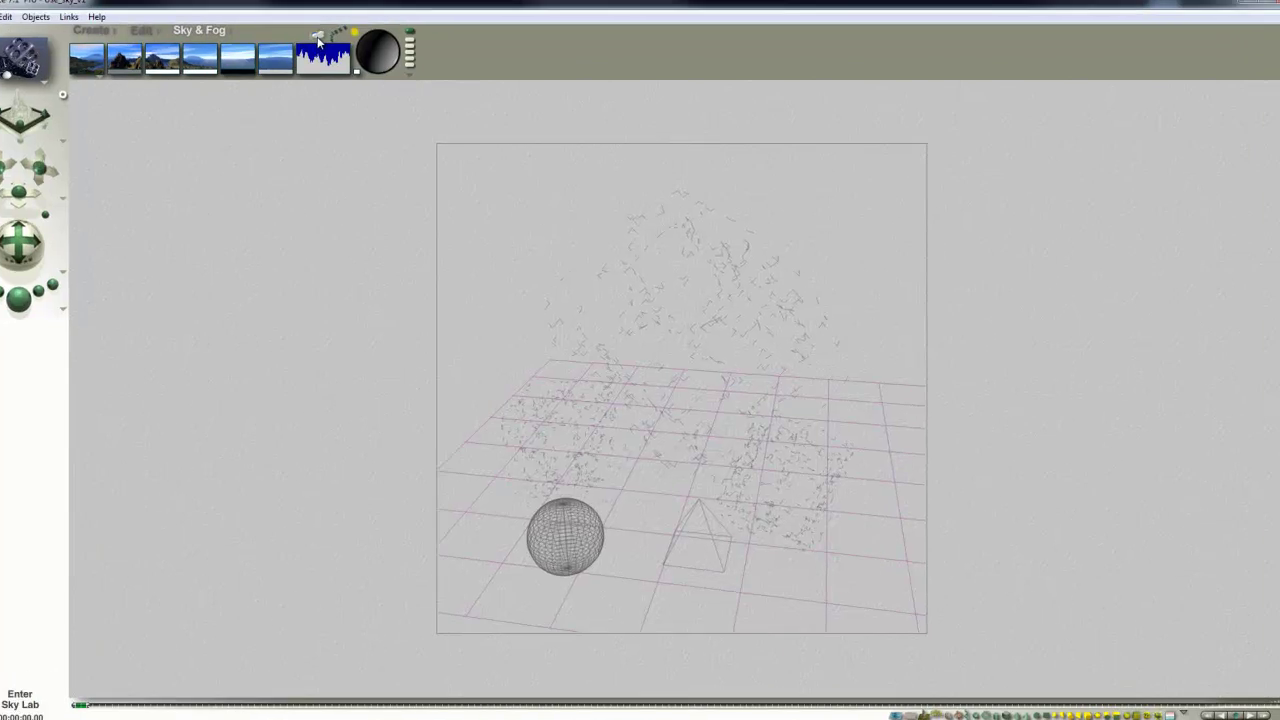
click(318, 38)
click(415, 128)
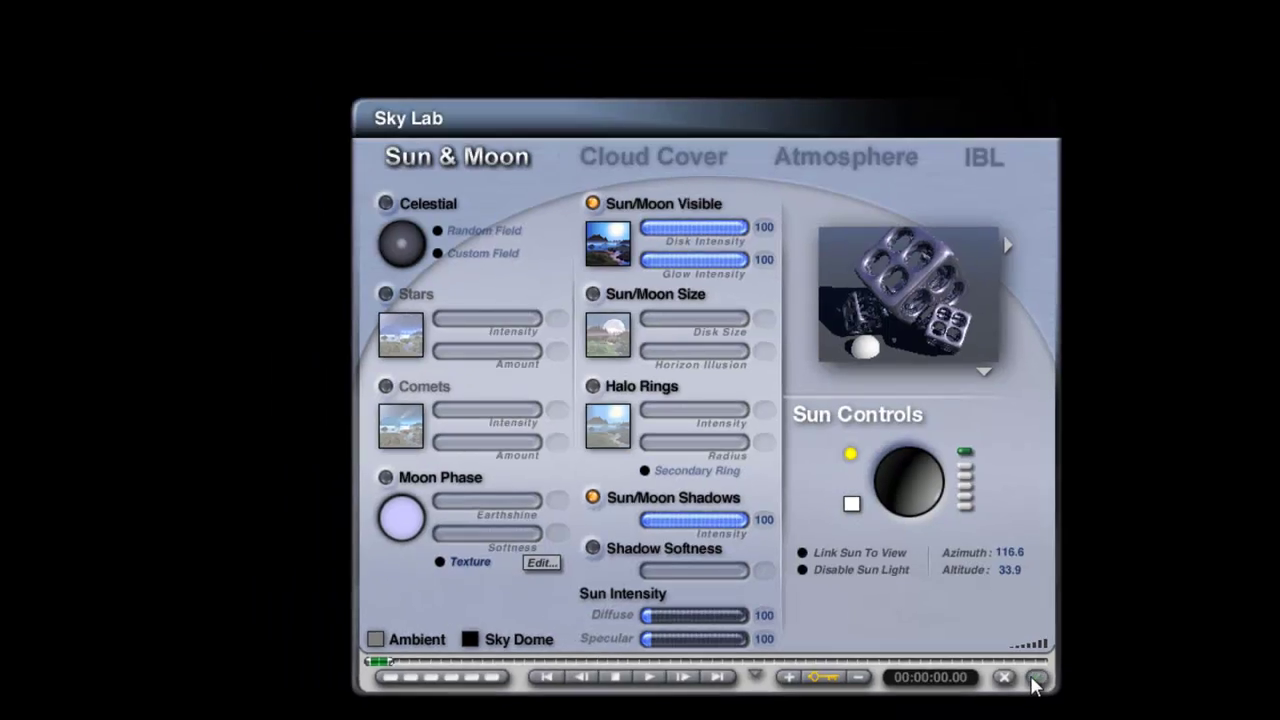
click(975, 672)
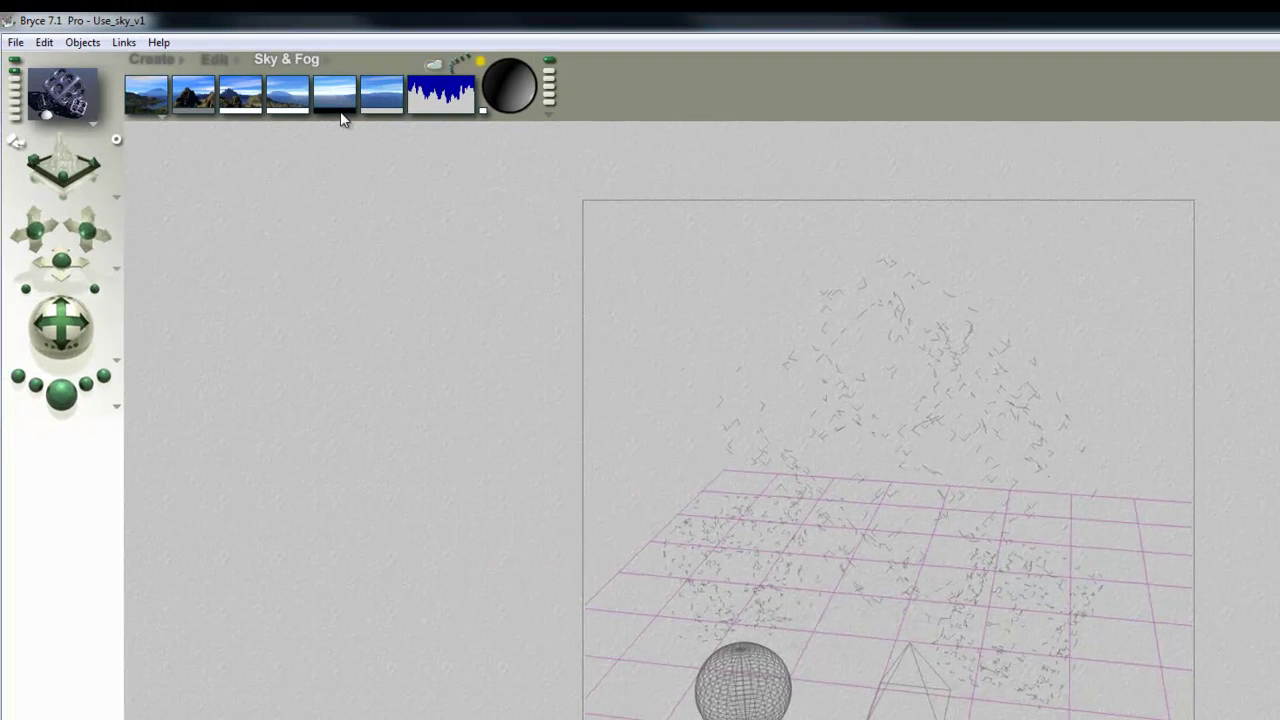
- Check the sky dome colours, then pick red in the Ambient Color picker
click(342, 114)
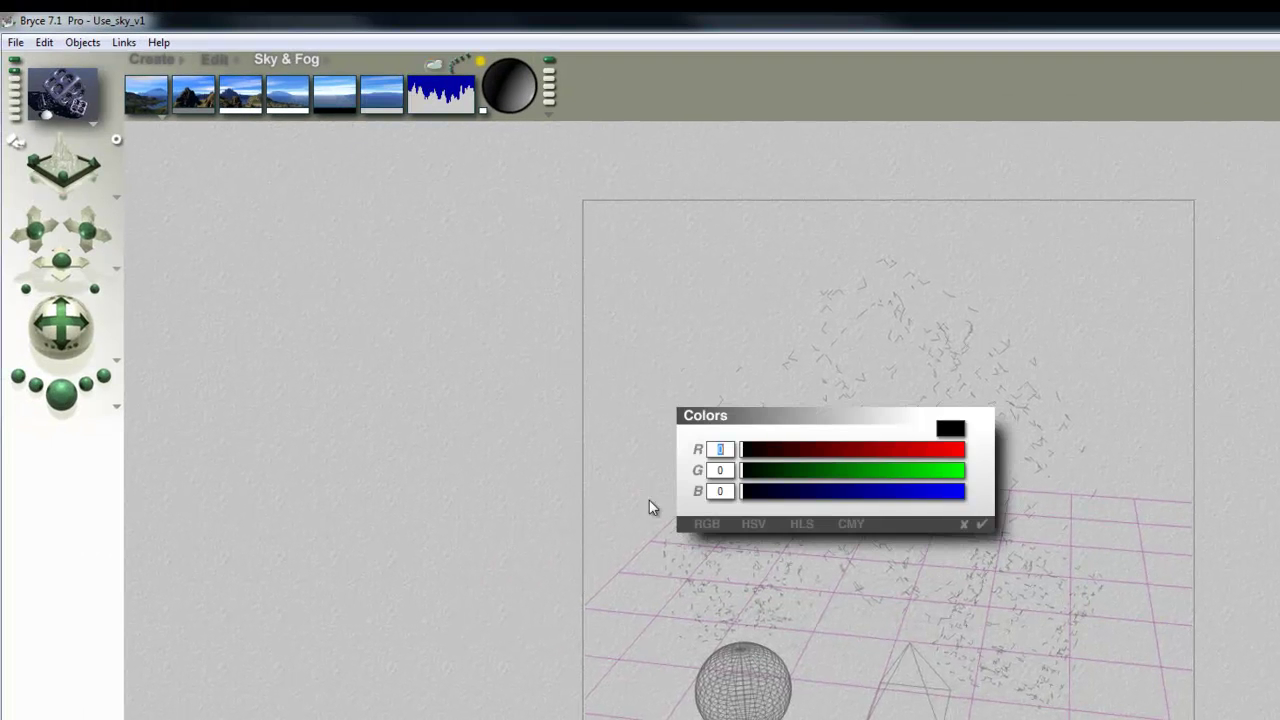
click(981, 526)
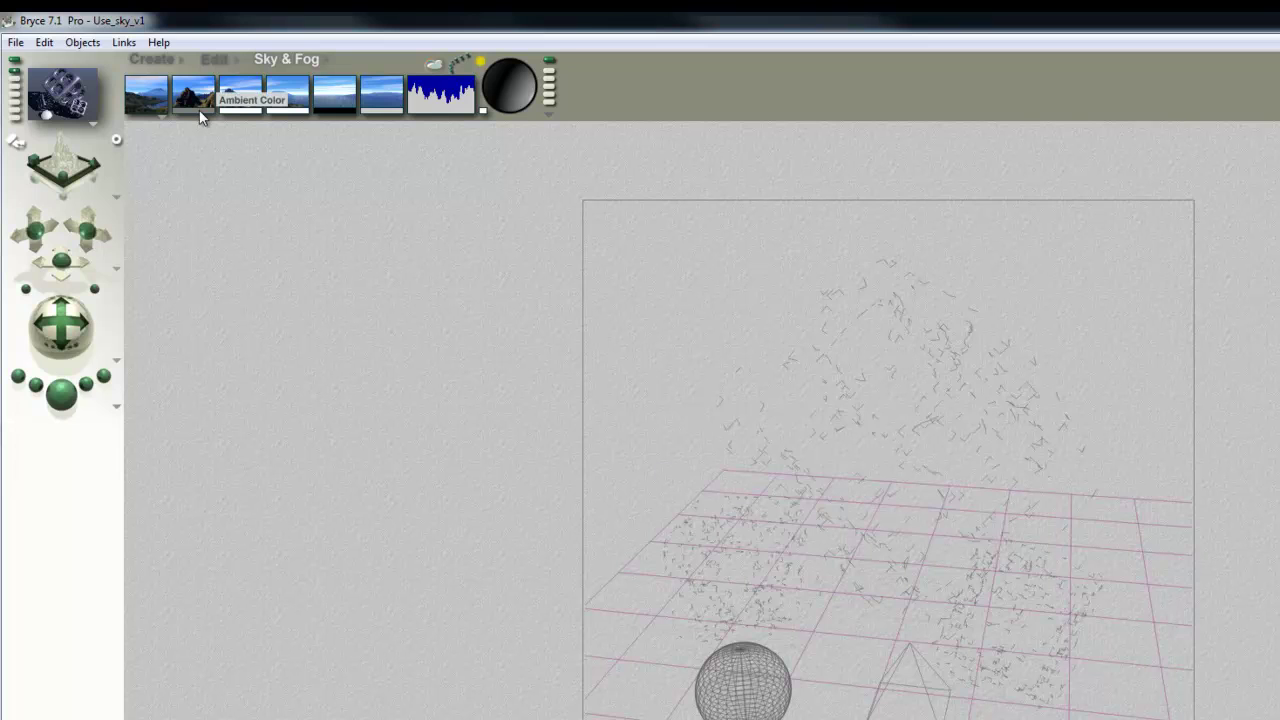
drag(200, 113, 304, 117)
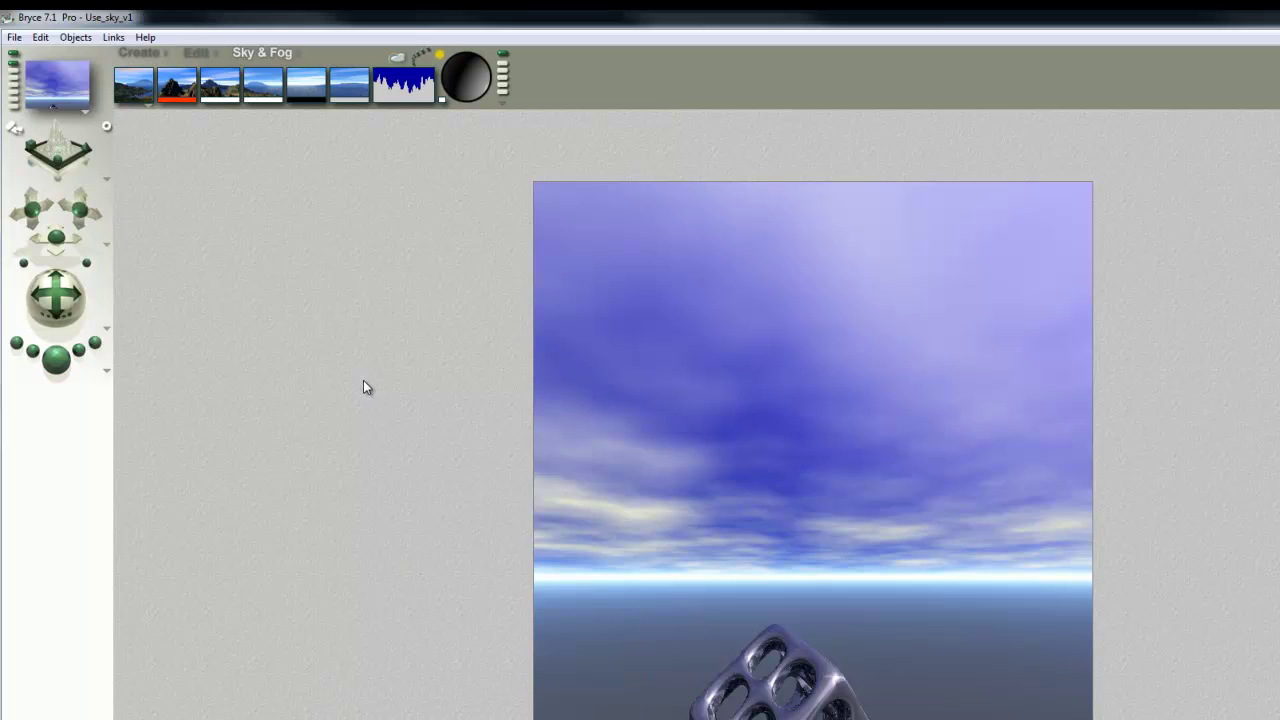
- Clear the sky preview, switch the nano preview to scene view and render the cubes and sphere
click(15, 110)
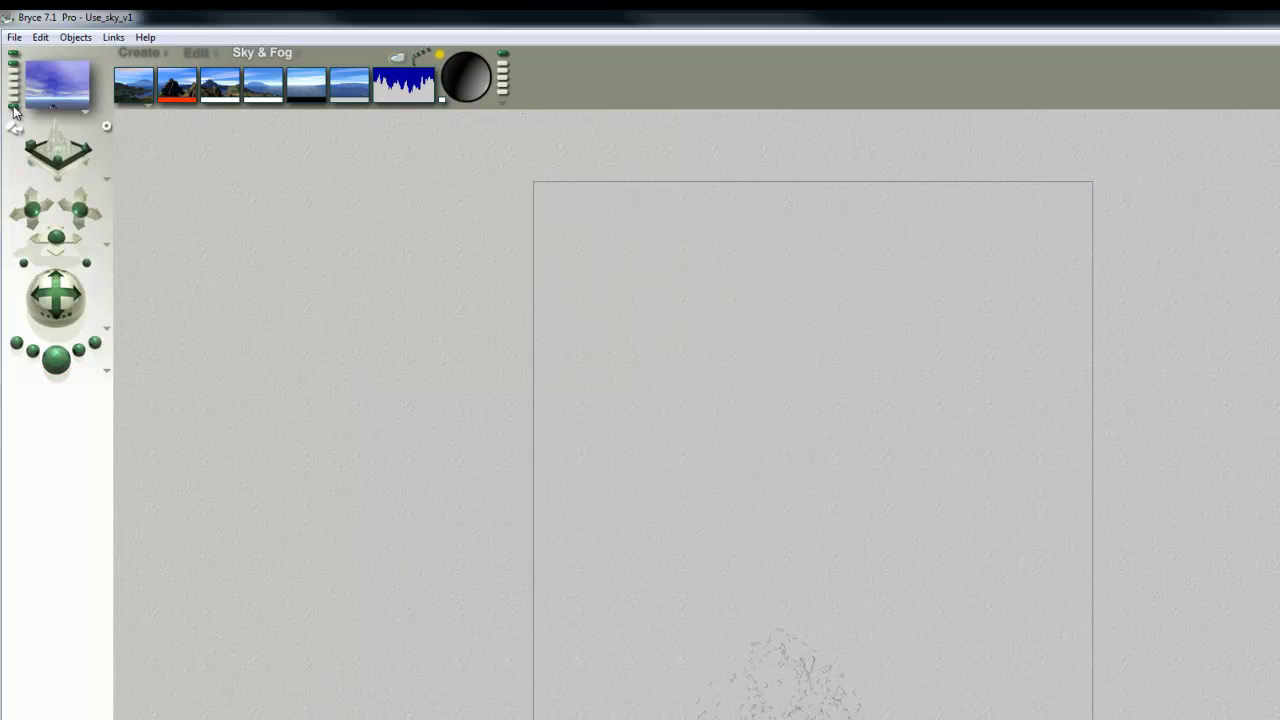
click(12, 68)
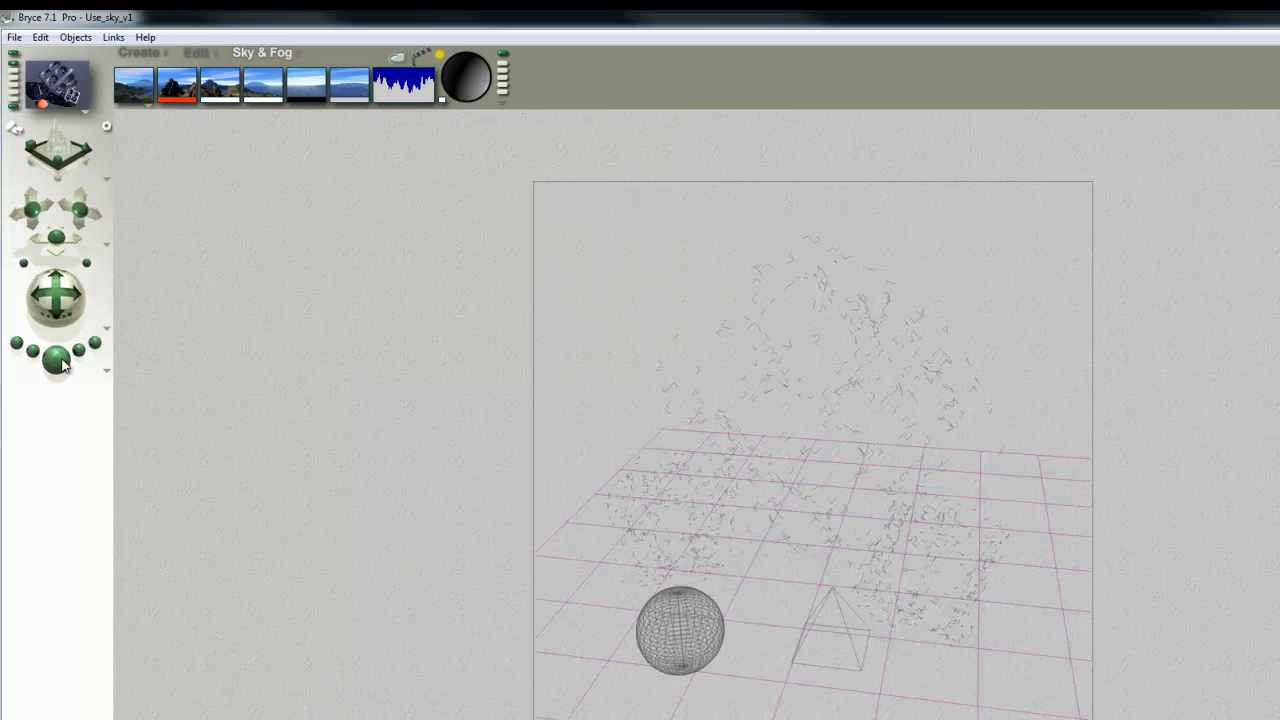
click(57, 362)
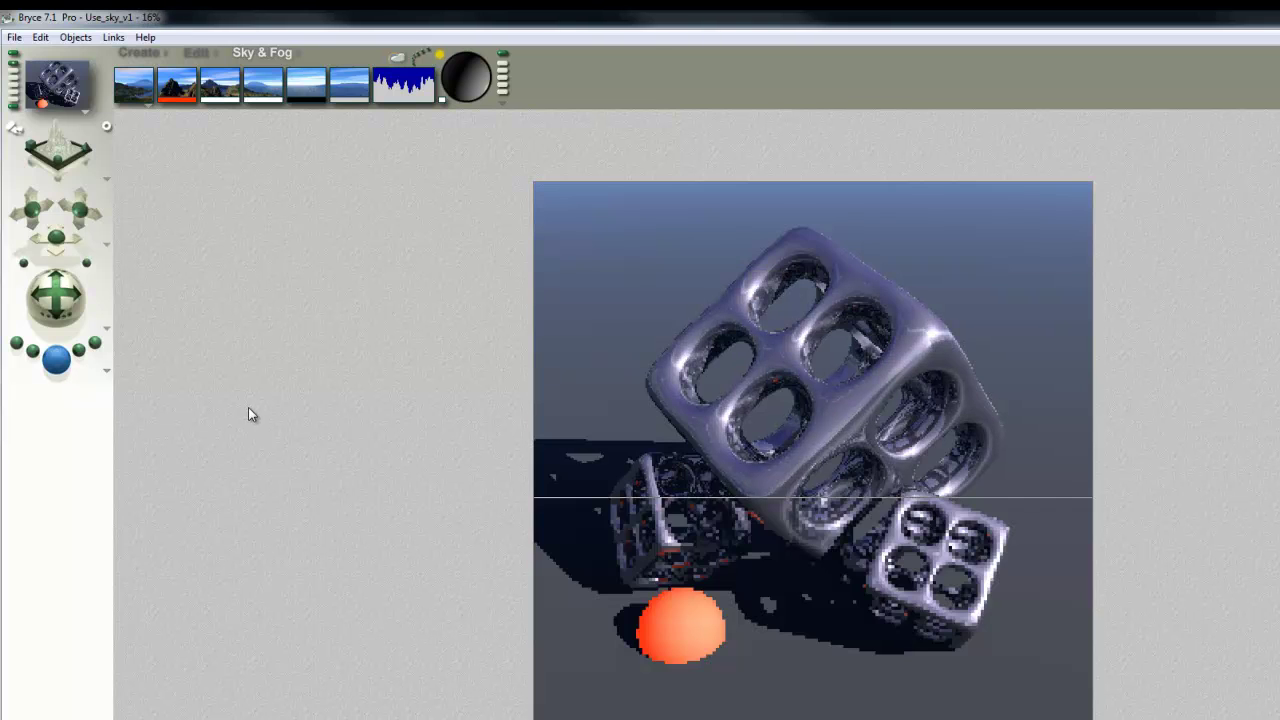
- Replace the Stratus cloud texture with CheckBlue from the Texture Library in Sky Lab's Cloud Cover
click(15, 111)
click(395, 60)
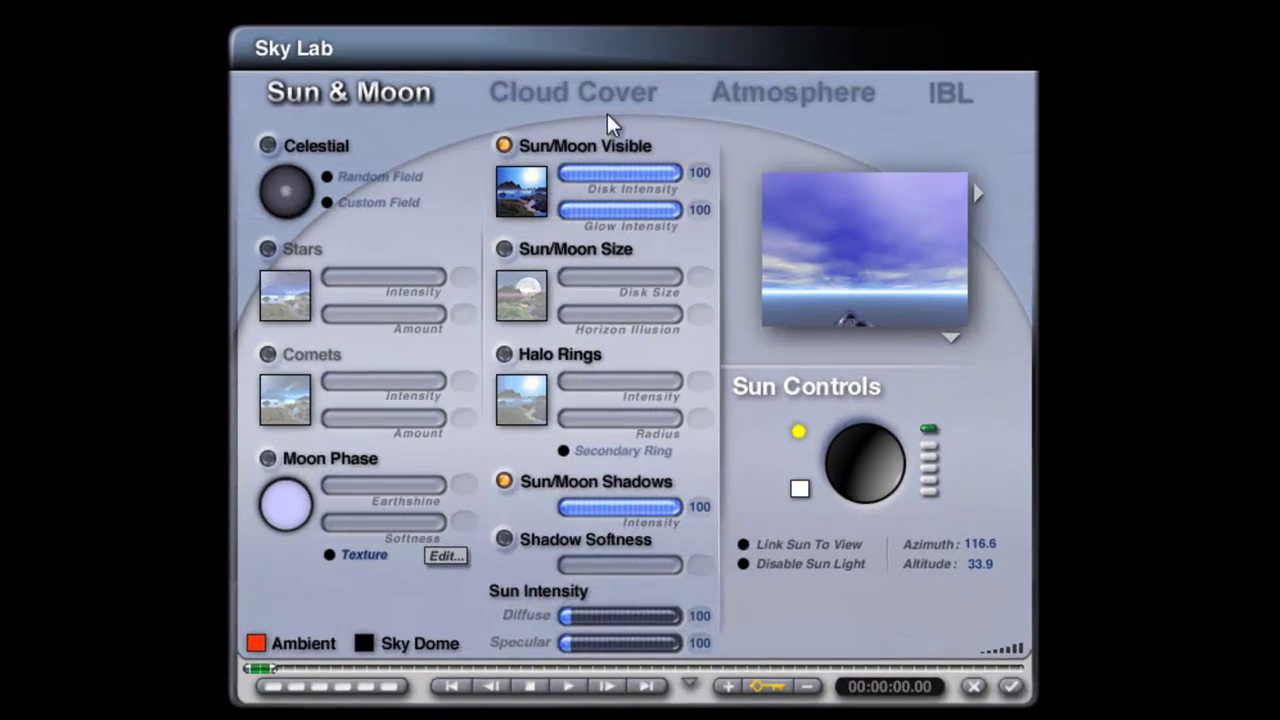
click(727, 258)
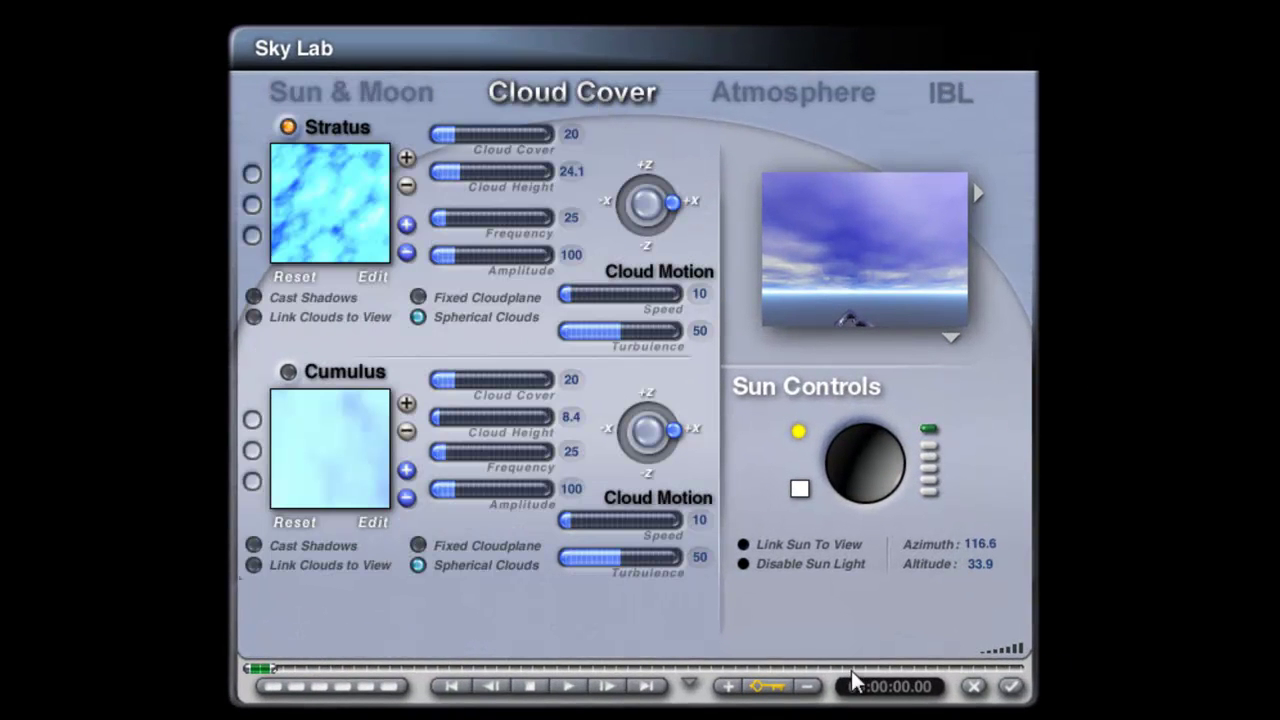
click(371, 276)
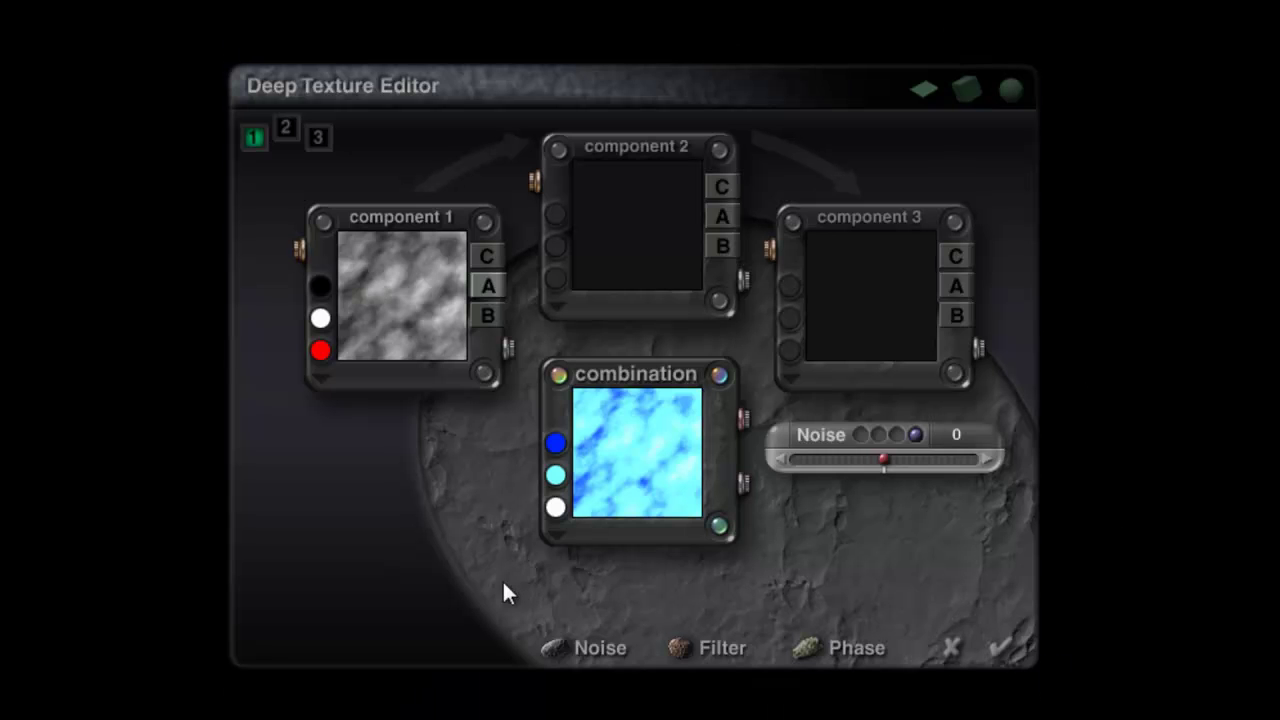
click(745, 420)
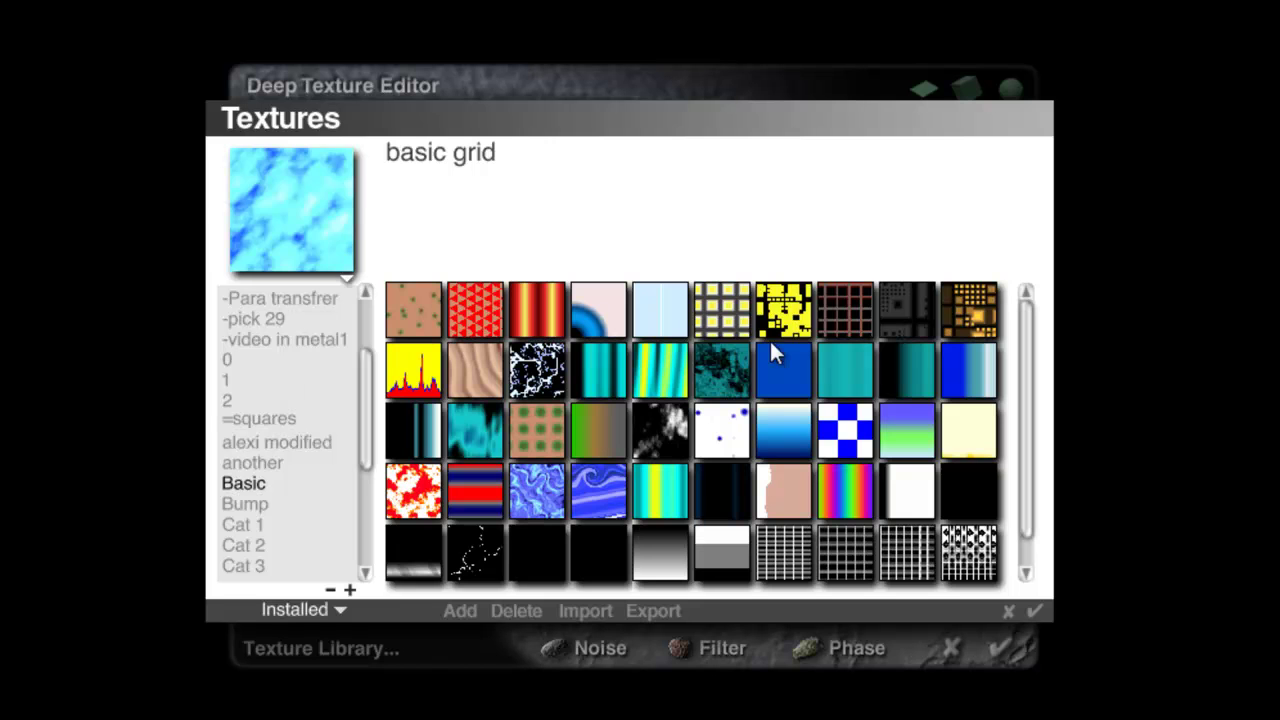
click(845, 430)
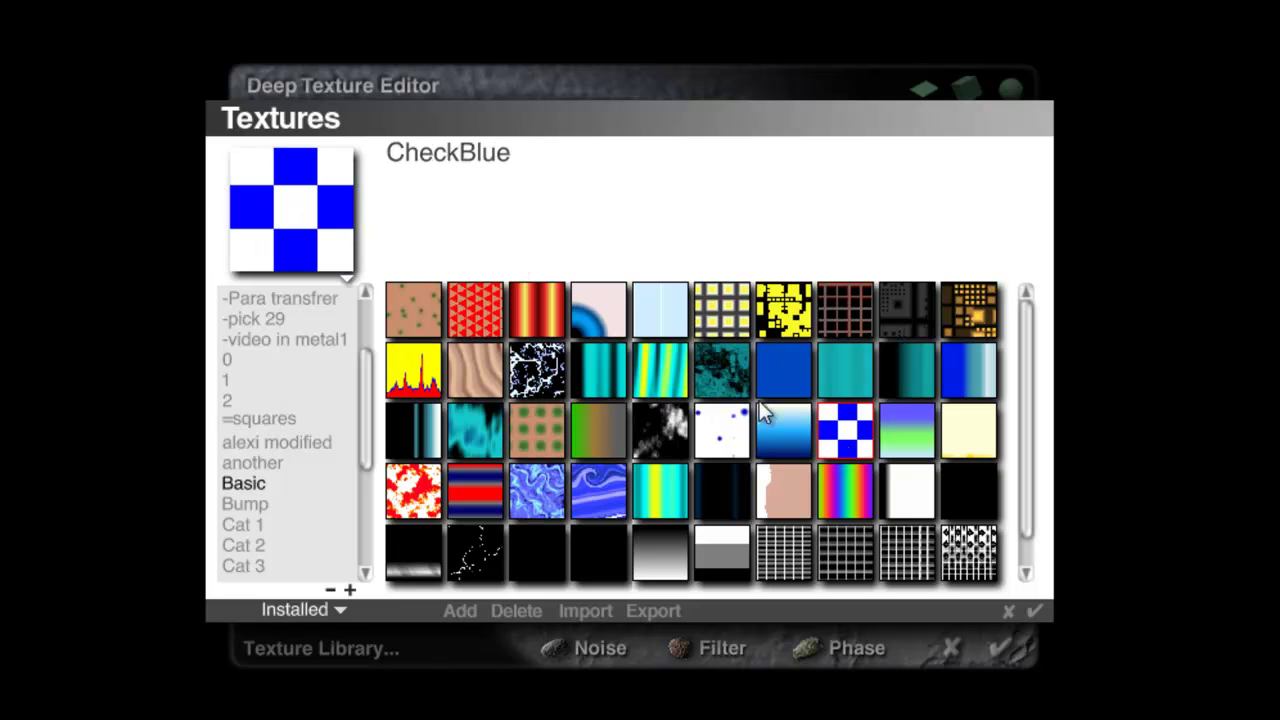
click(1035, 611)
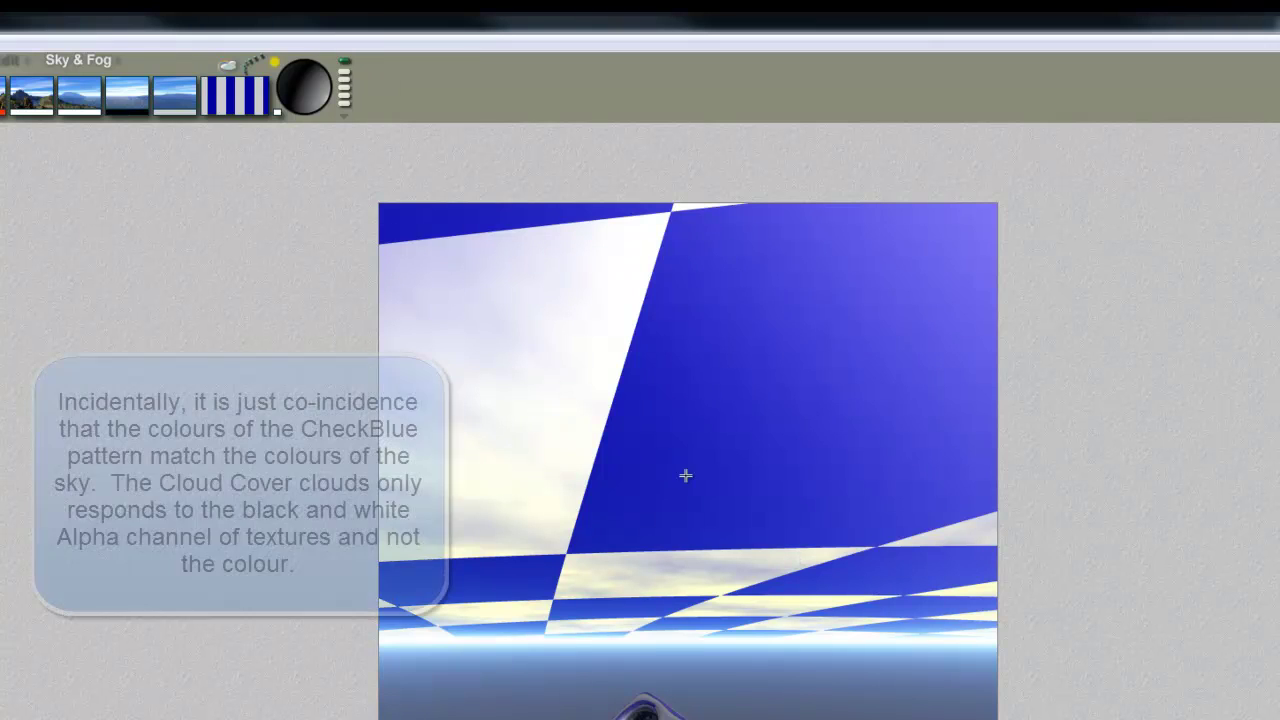
- Clear the sky render before re-rendering the CheckBlue checkerboard sky
click(236, 68)
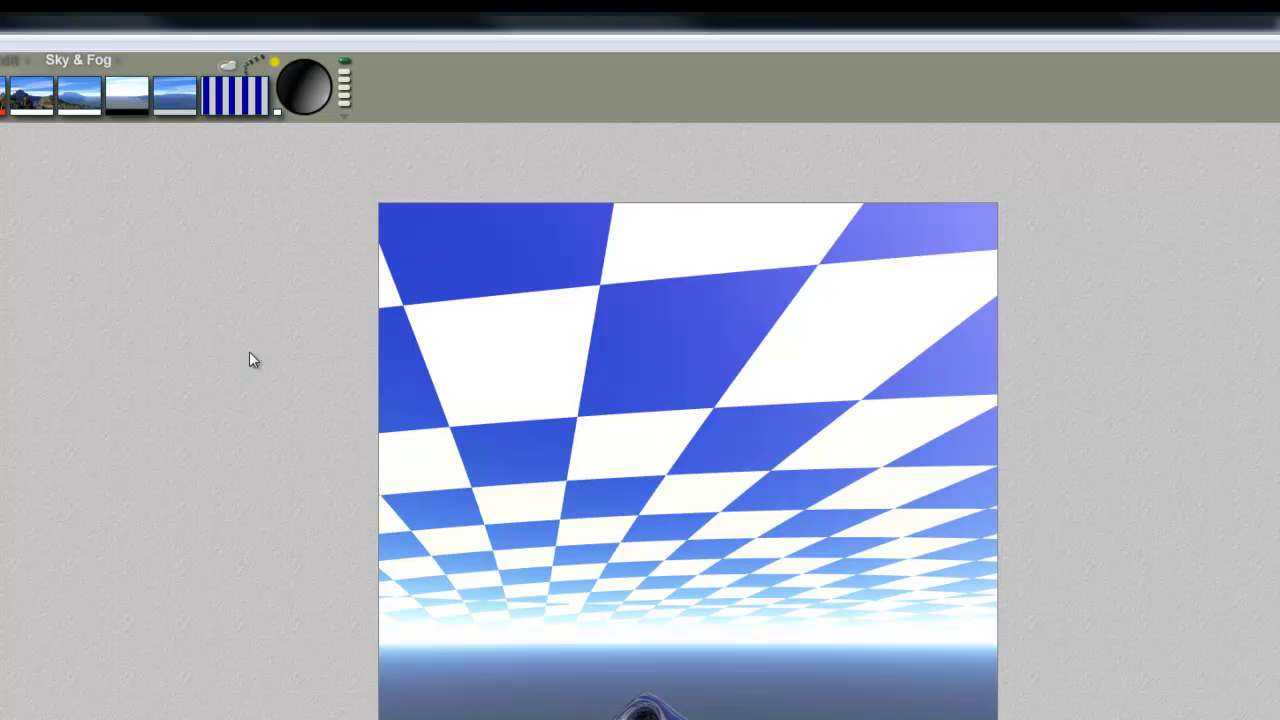
- In IBL, use the checkered sky dome as the lighting source, rendered at resolution 600
click(228, 66)
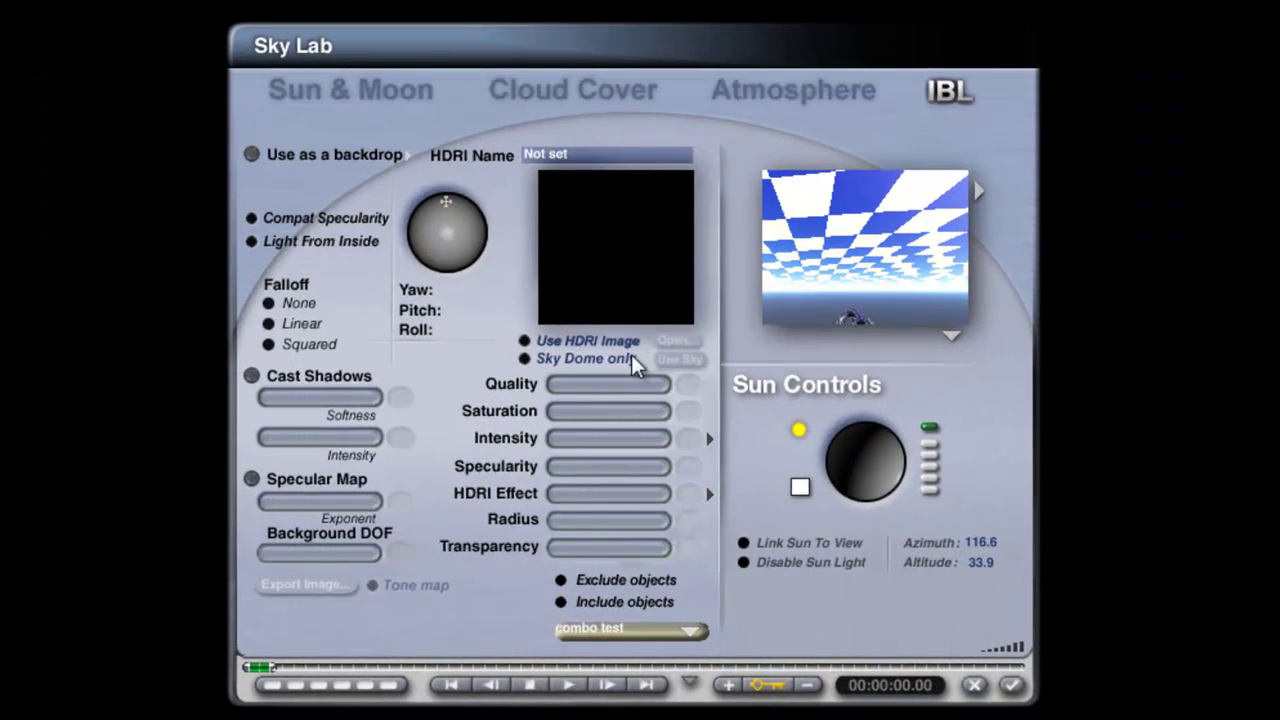
click(529, 350)
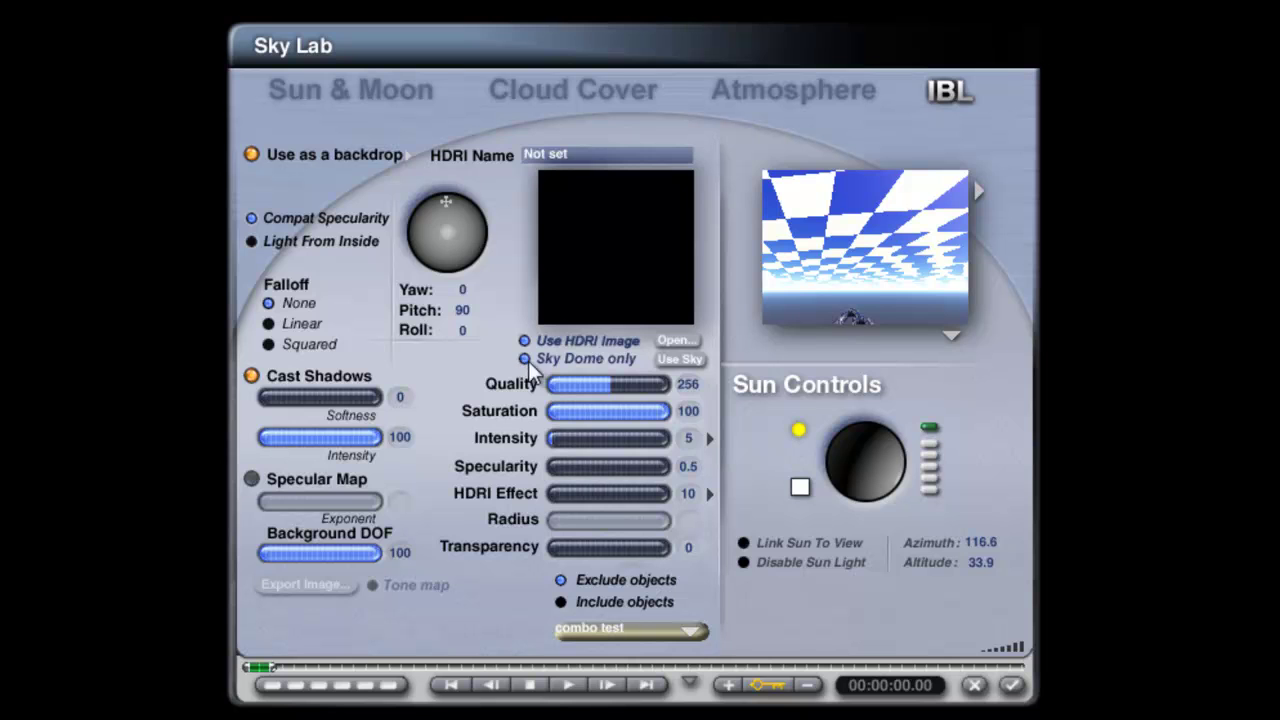
click(686, 359)
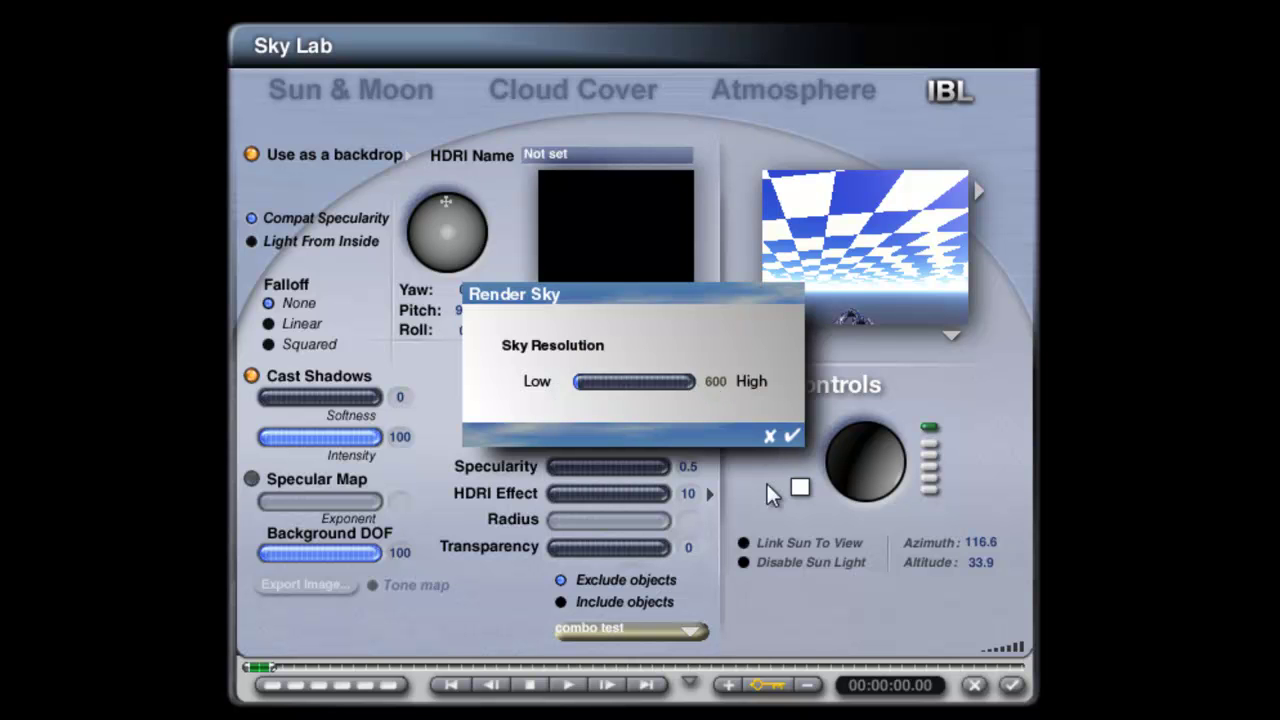
click(792, 435)
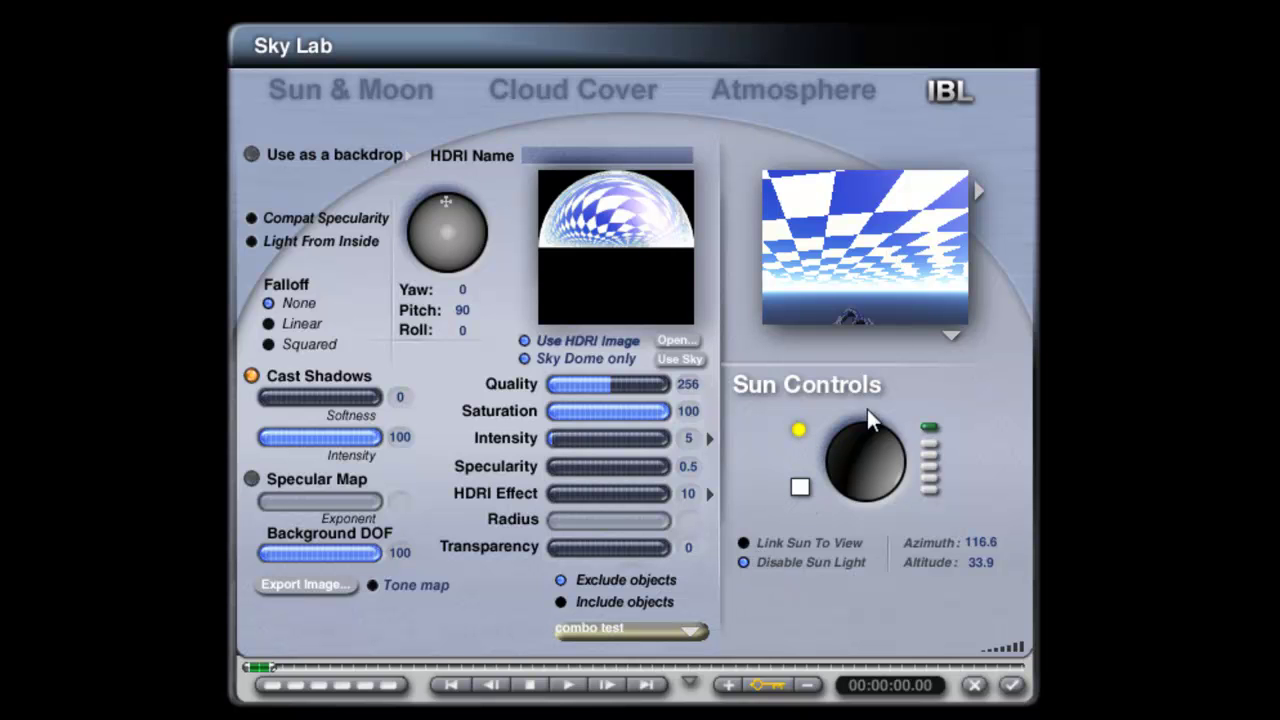
- Refresh the lit preview and set the HDRI Effect to 50
click(863, 264)
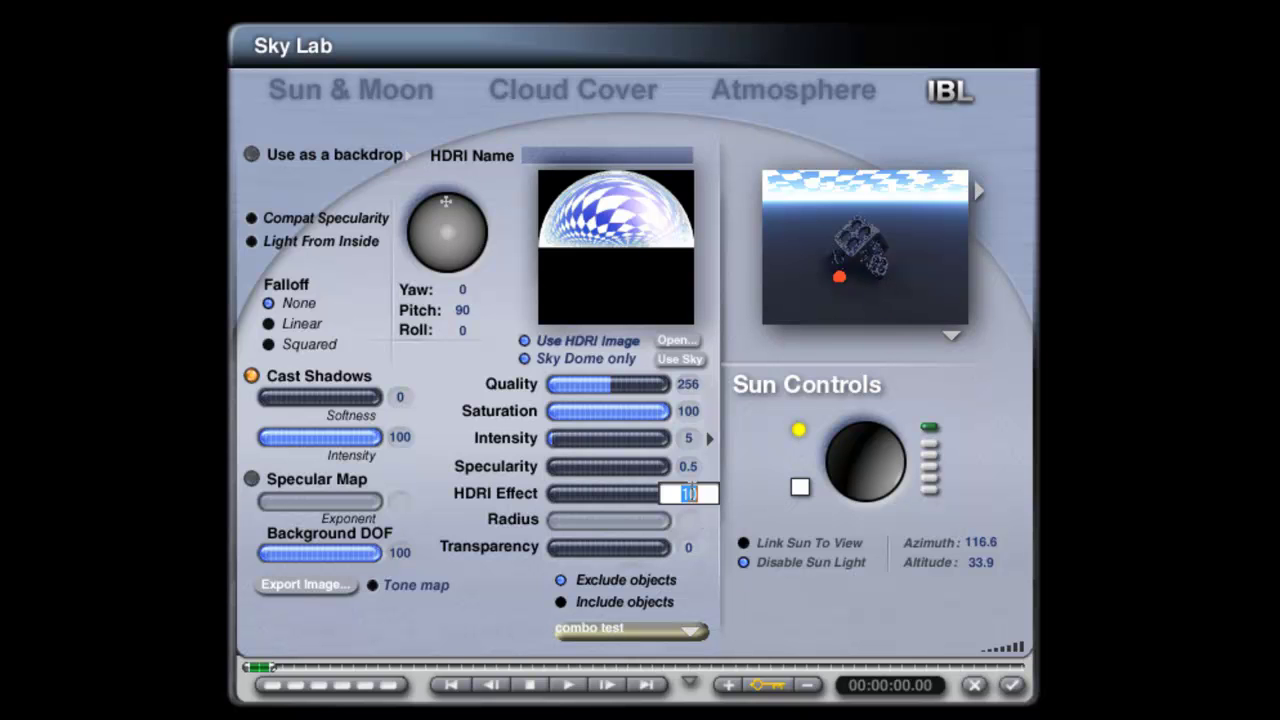
text(50)
key(Return)
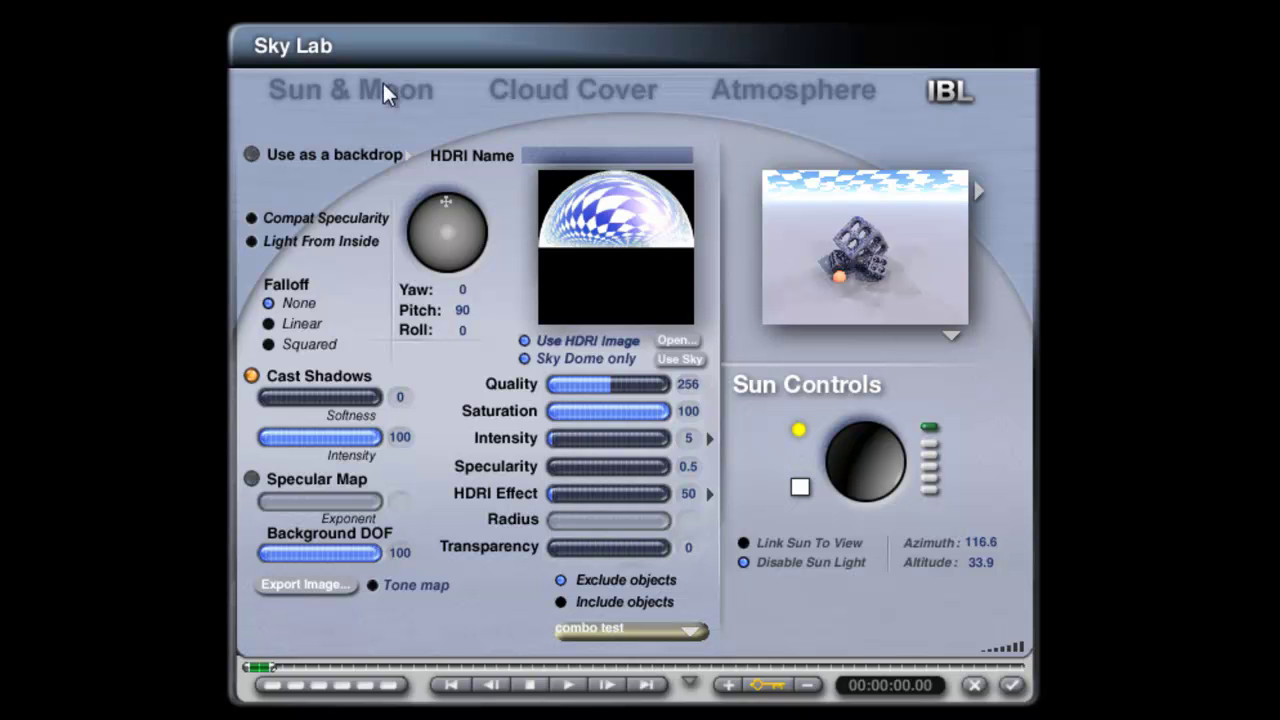
click(350, 90)
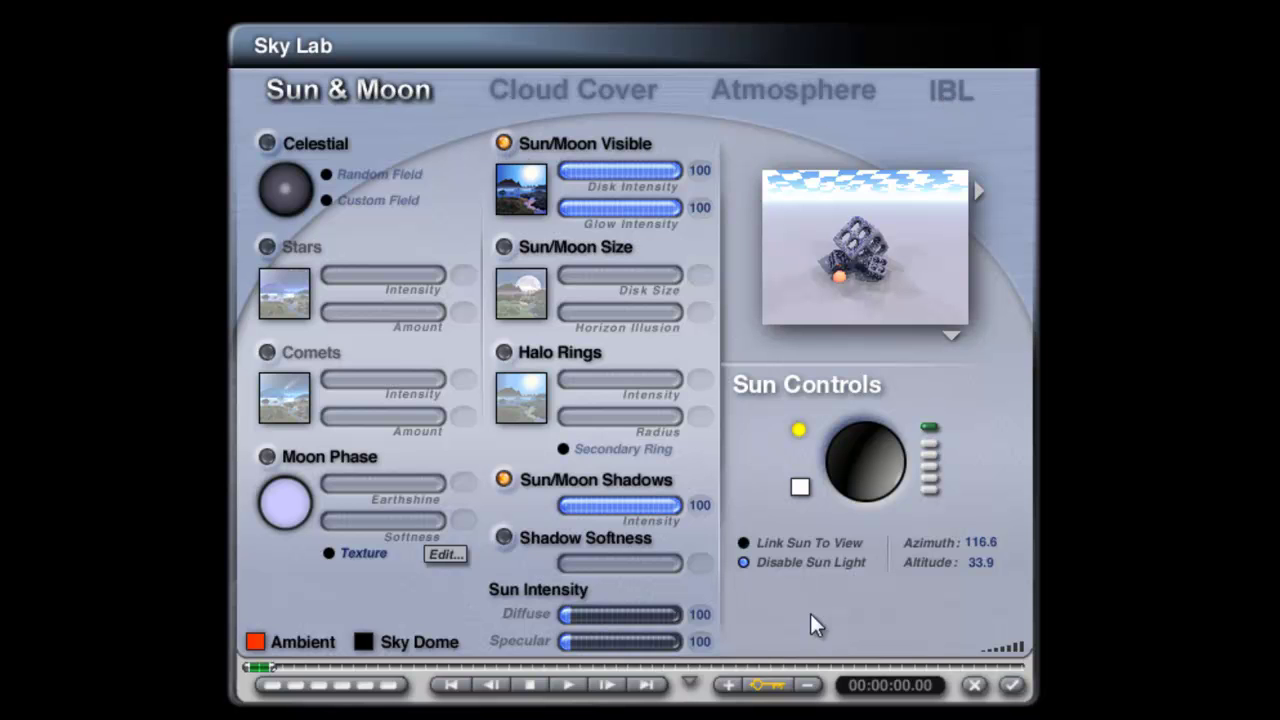
click(950, 100)
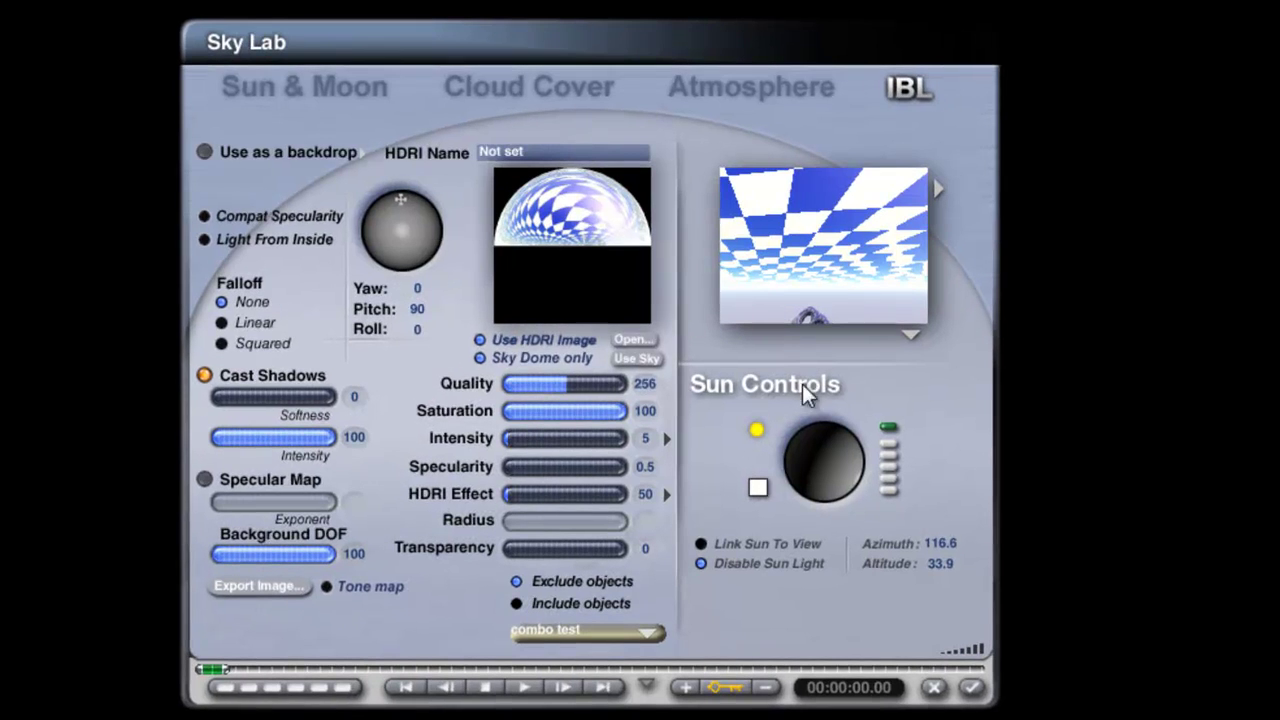
- Use the HDRI sky as the backdrop blended with Add to sky, and accept Sky Lab
click(205, 152)
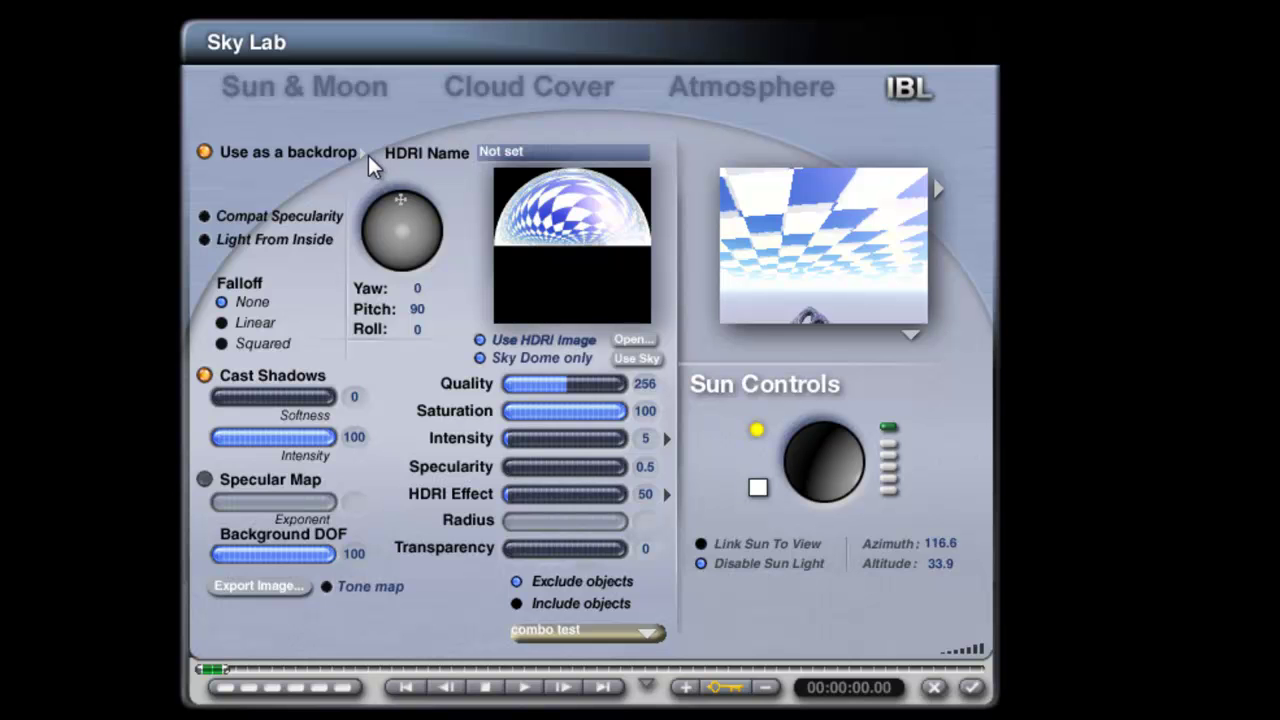
click(364, 155)
click(415, 222)
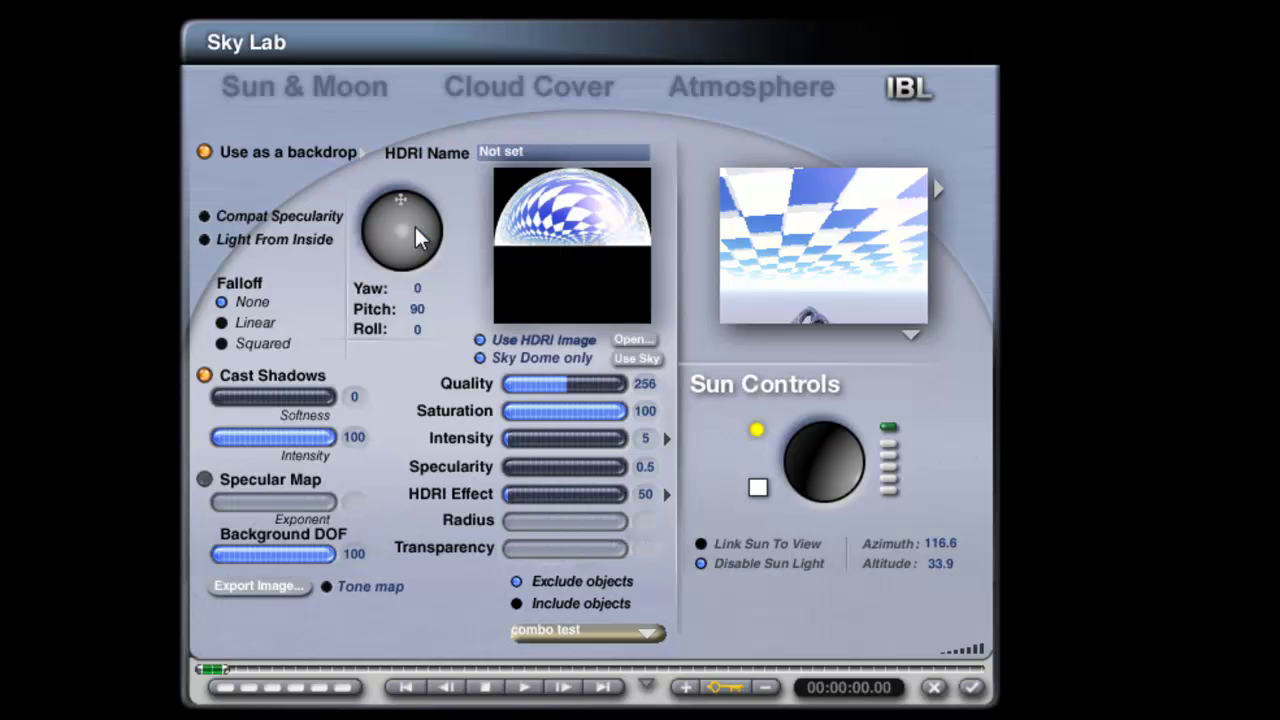
click(971, 688)
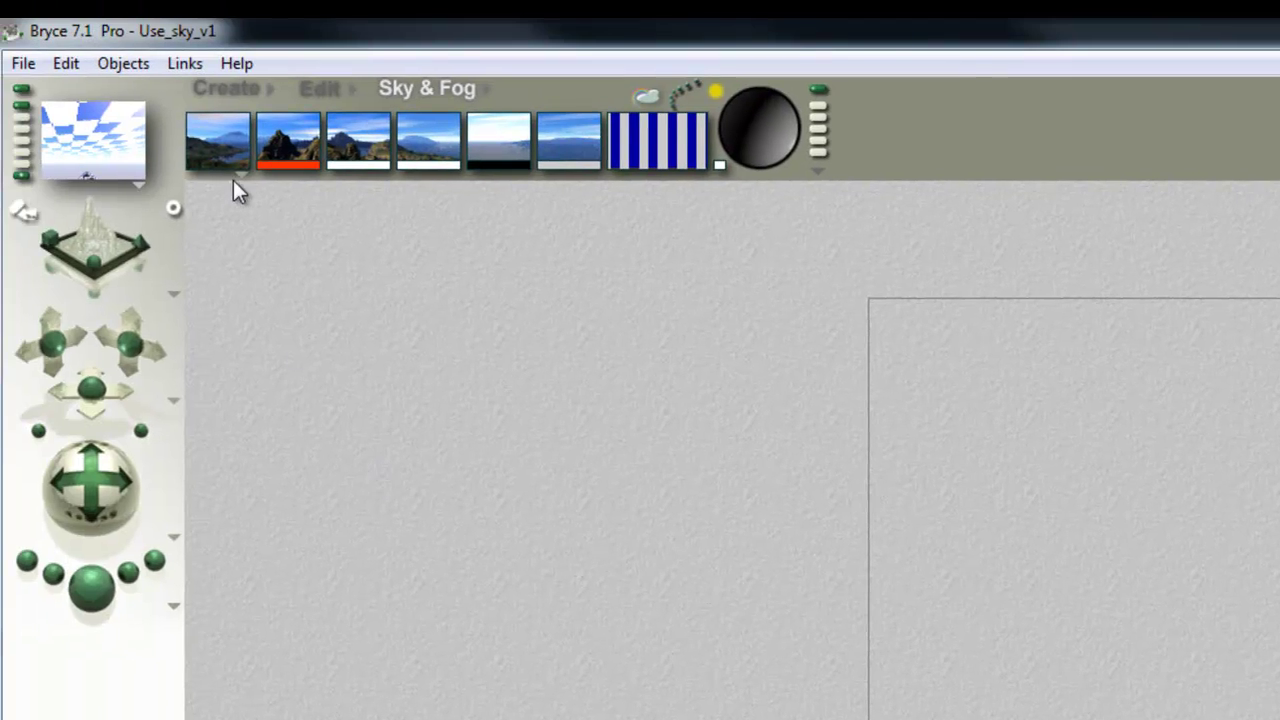
- Turn the atmosphere off and eyedrop a new sky colour from the sky thumbnails
click(241, 176)
click(302, 268)
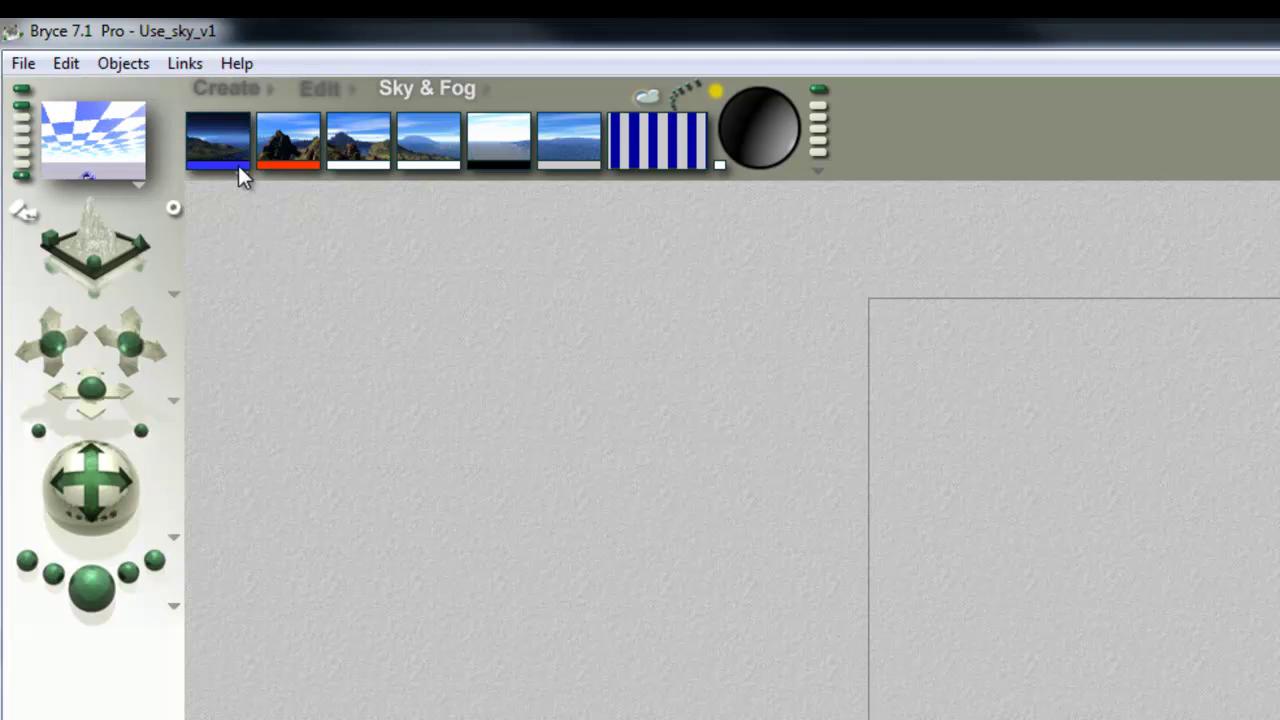
drag(238, 165, 514, 158)
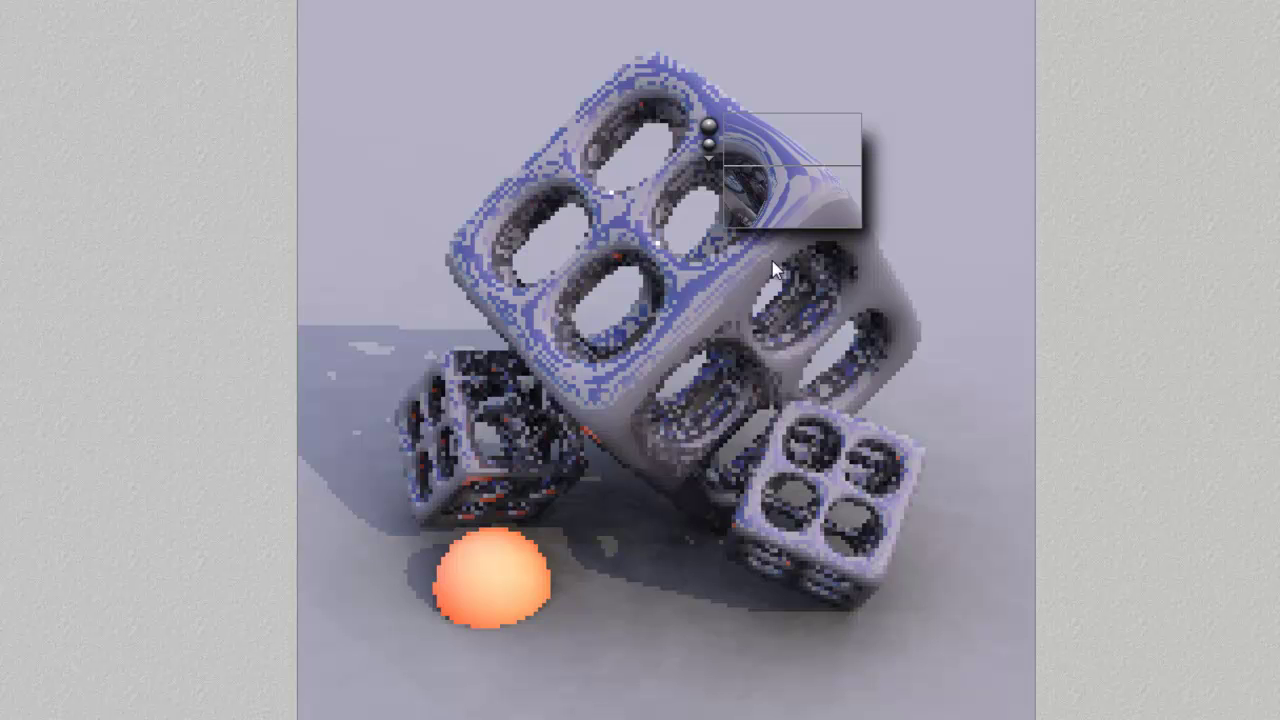
- Stop the render and give the ground material a Reflection of 15
click(669, 618)
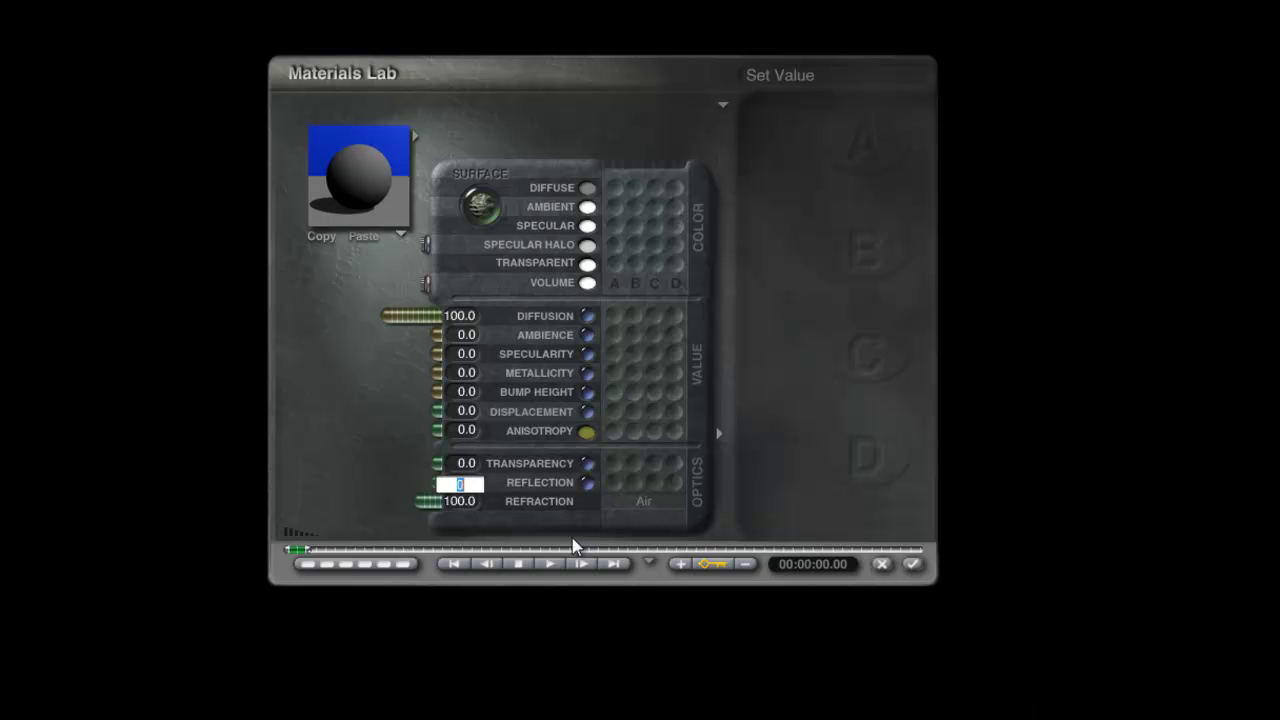
key(Return)
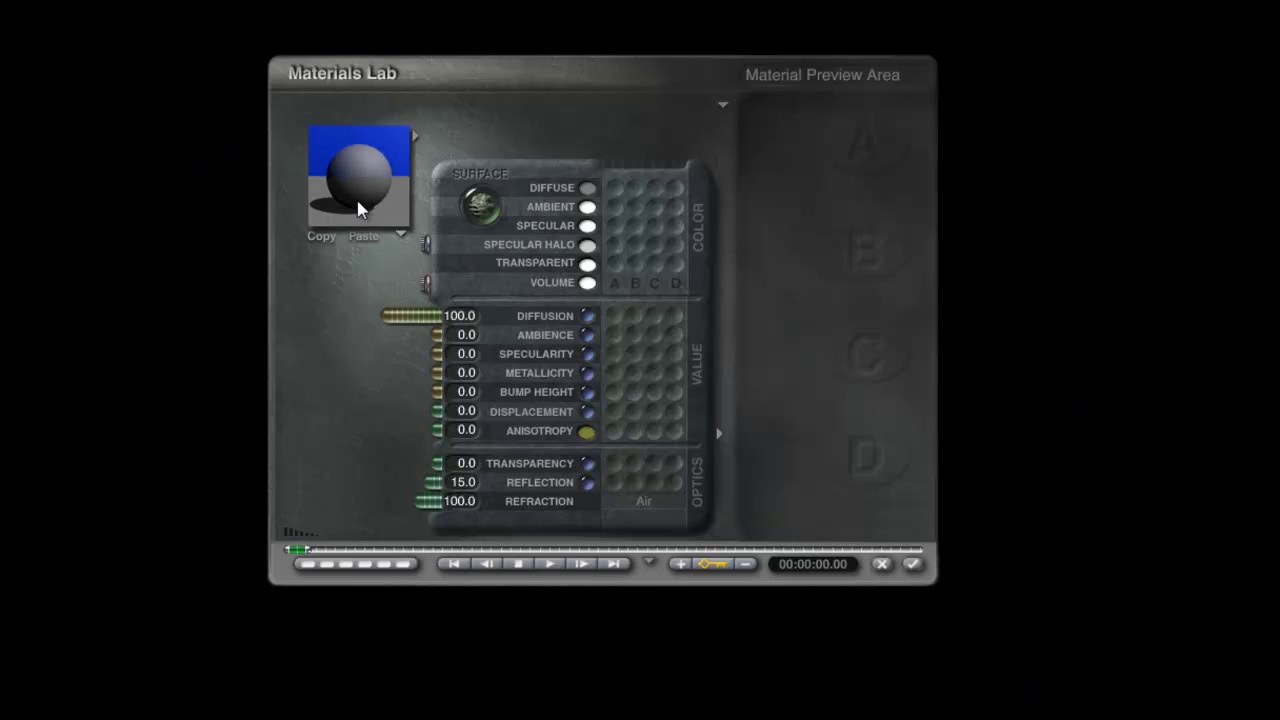
click(912, 564)
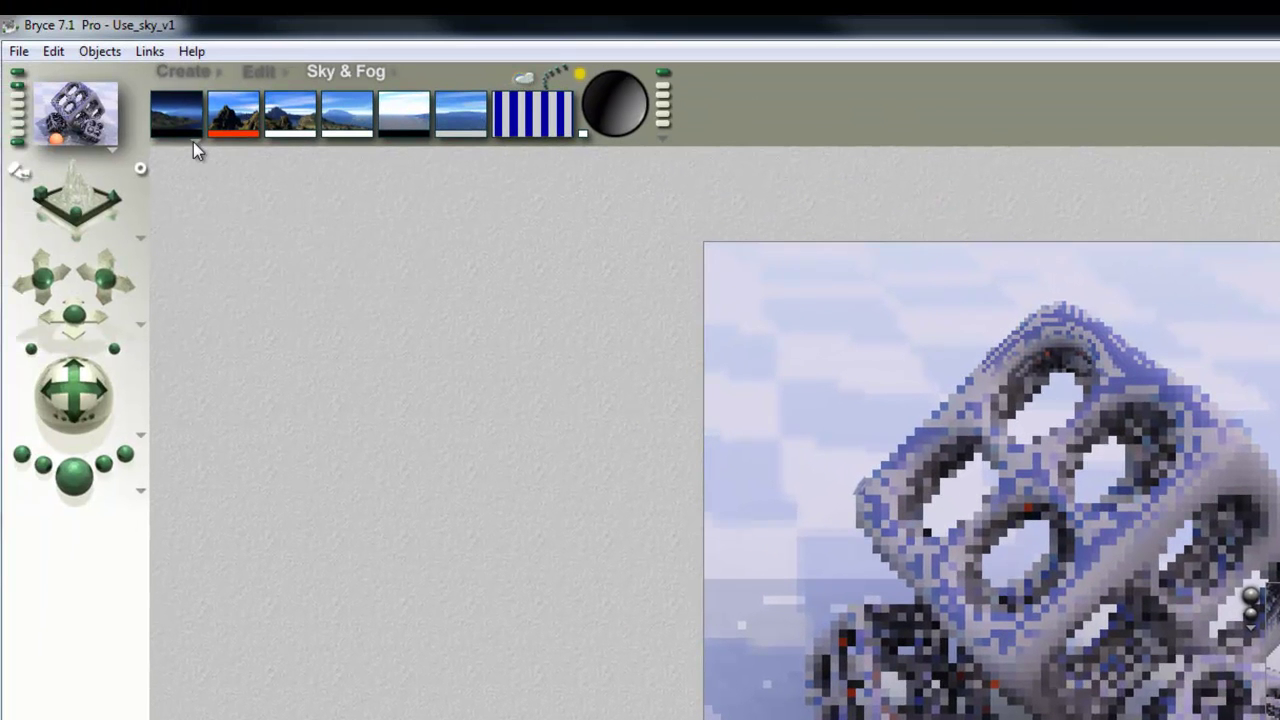
- Switch to Custom Sky and untick Use as a backdrop in Sky Lab's IBL settings
click(194, 143)
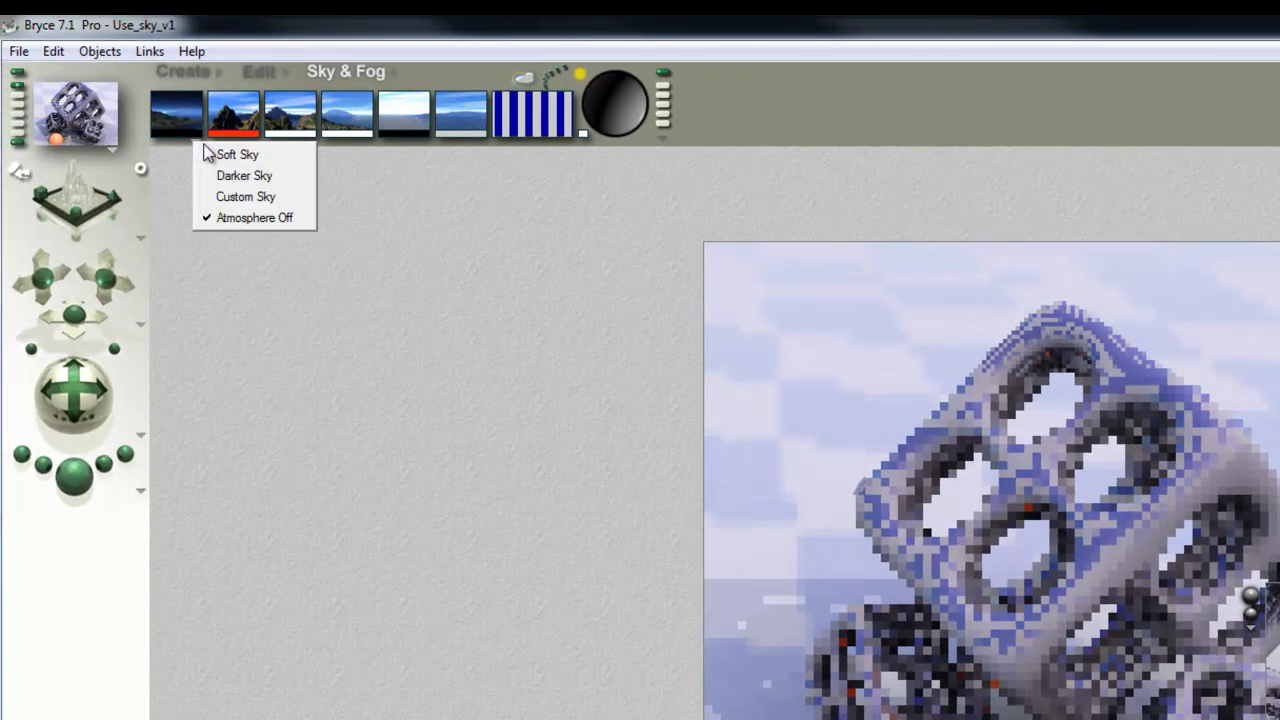
click(250, 198)
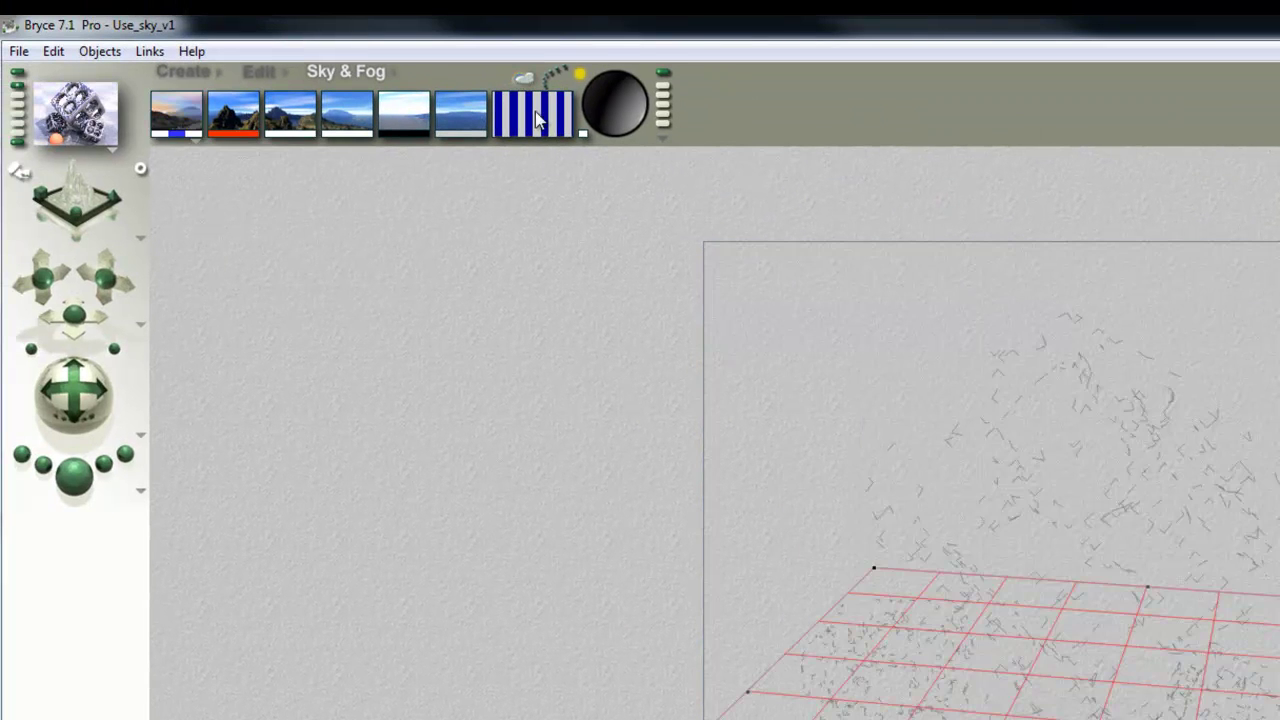
click(524, 78)
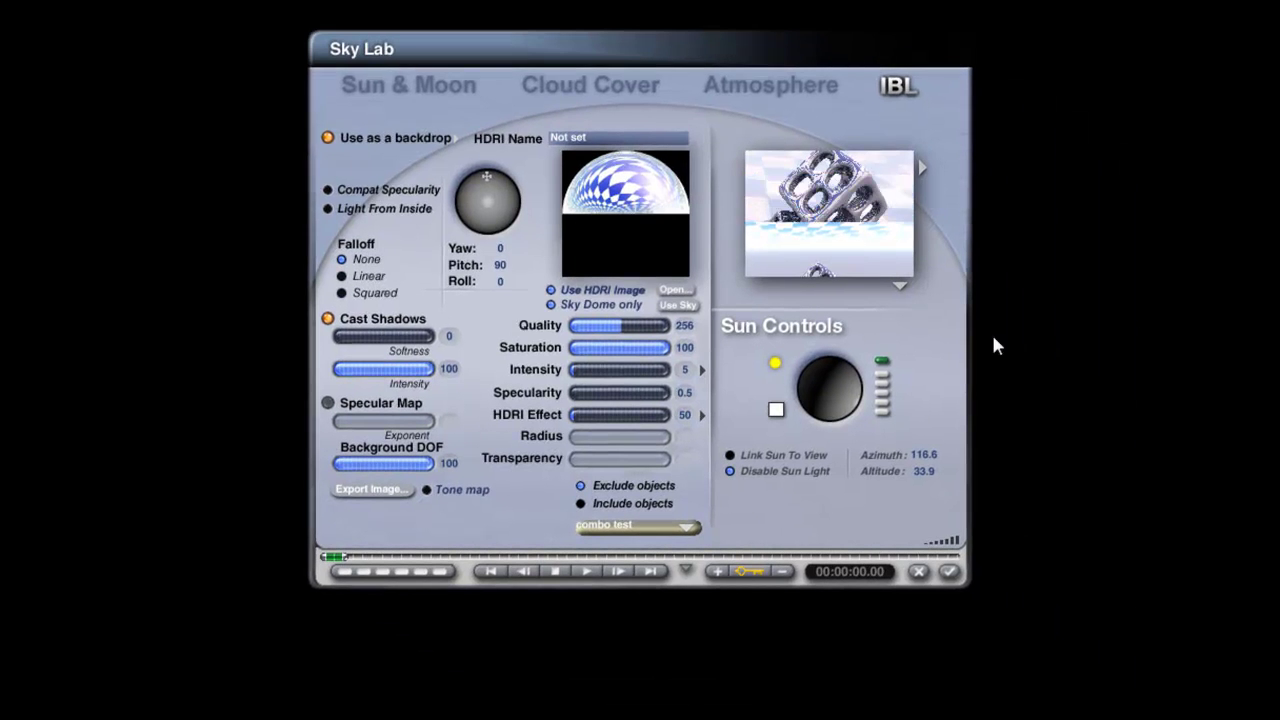
click(360, 158)
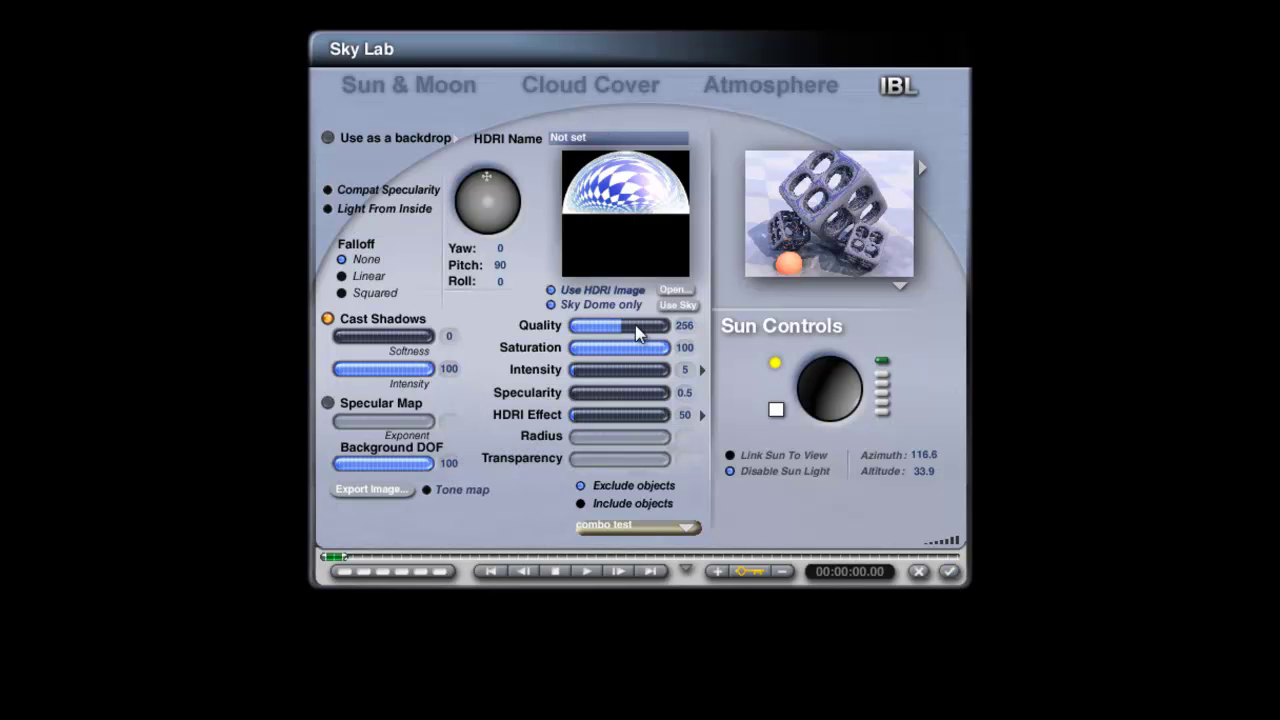
click(949, 573)
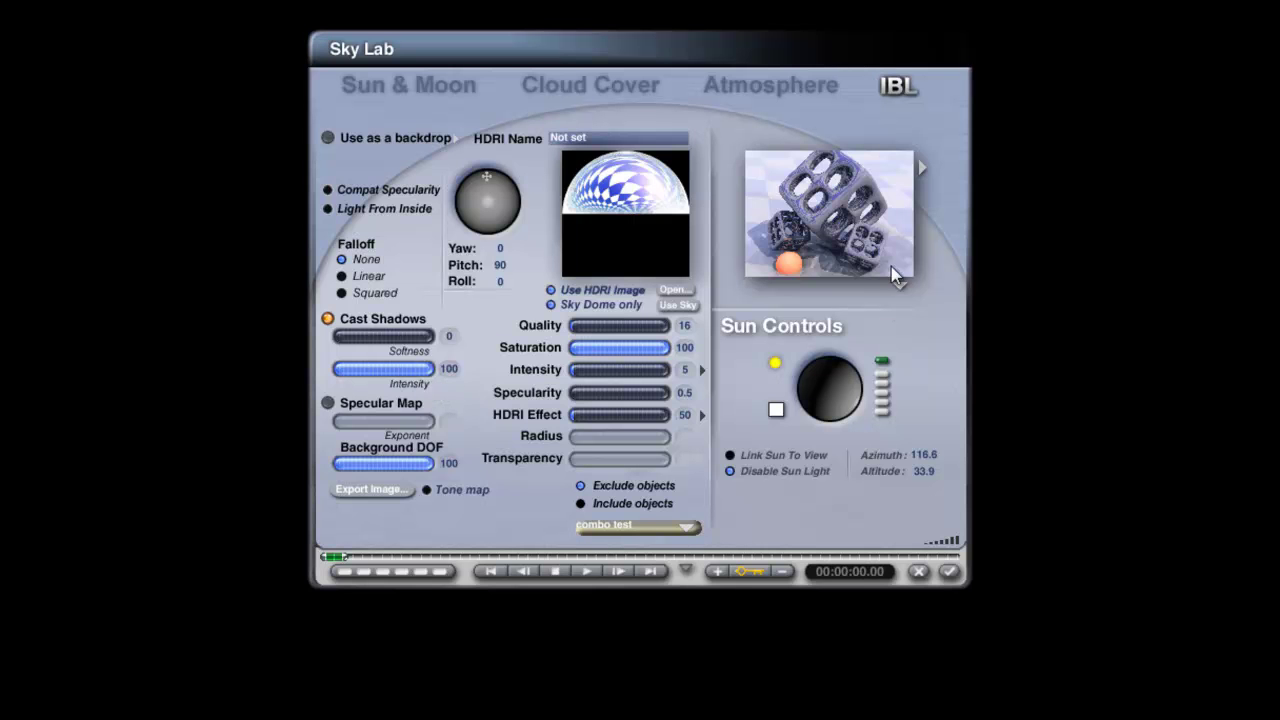
- Set the IBL Cast Shadows Softness to 100 and accept Sky Lab
drag(383, 343, 438, 342)
click(950, 572)
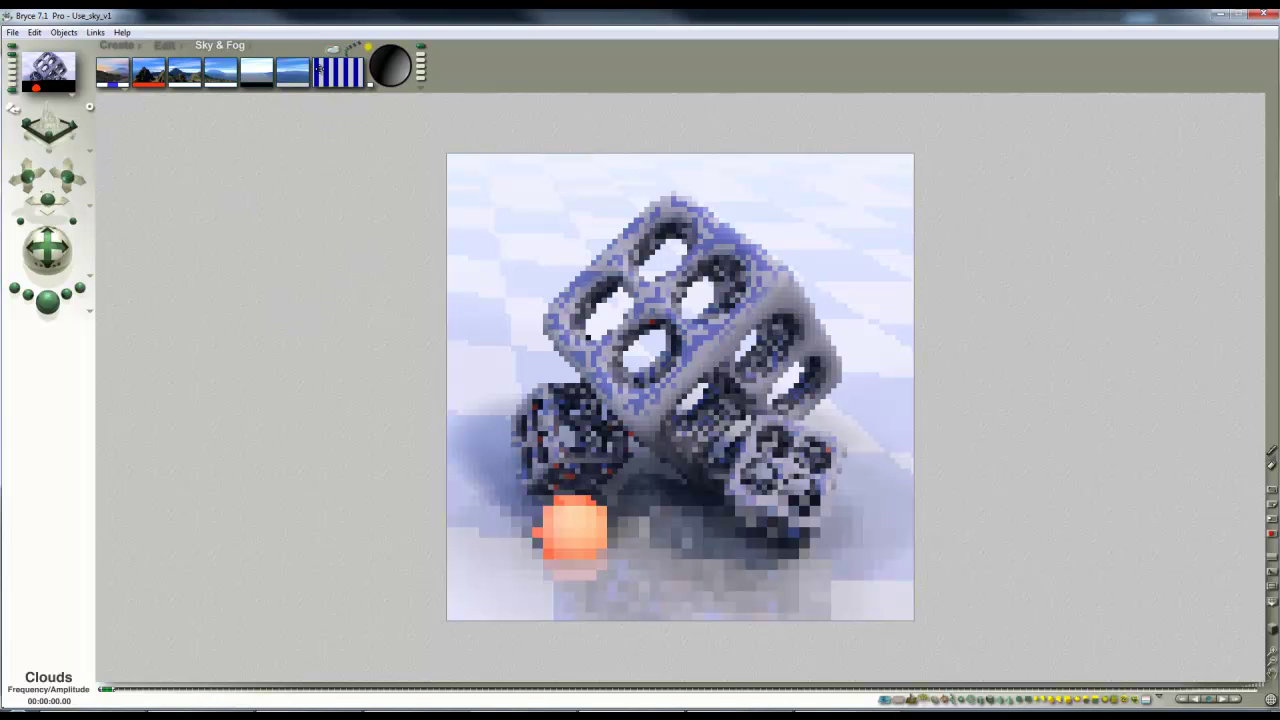
- Capture the current sky as an HDRI at 2000 sky resolution
click(334, 54)
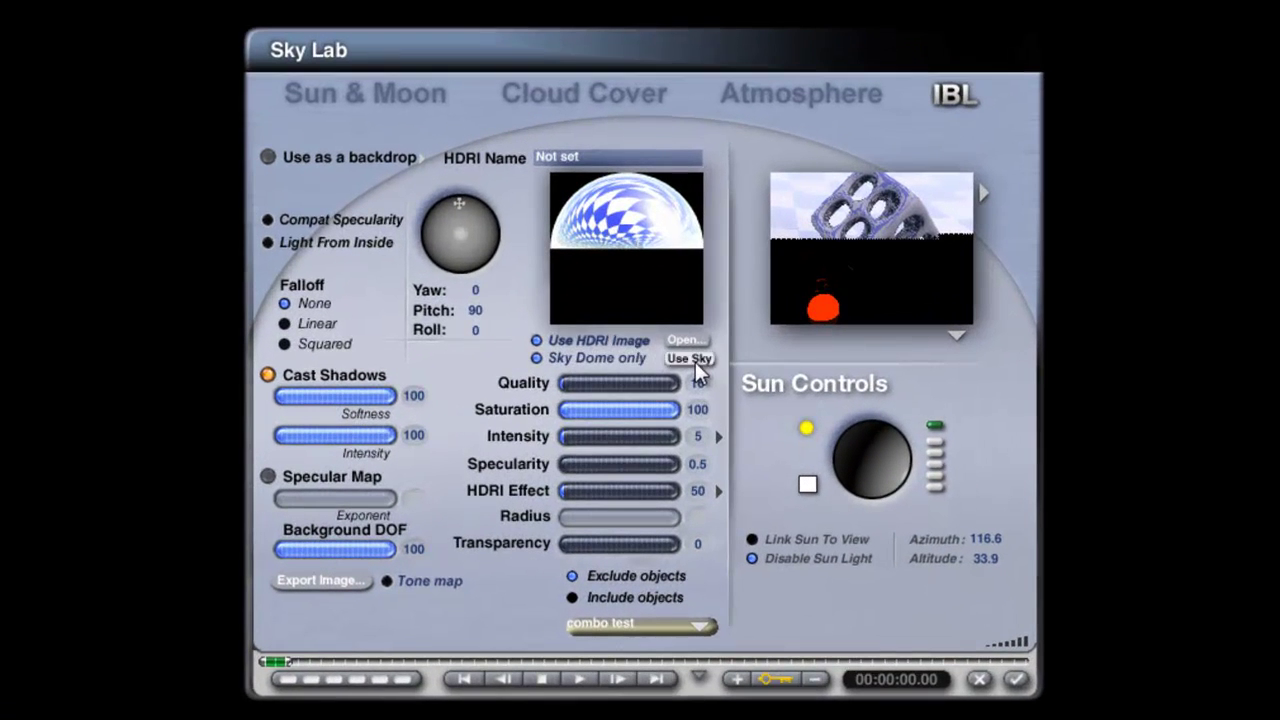
click(664, 356)
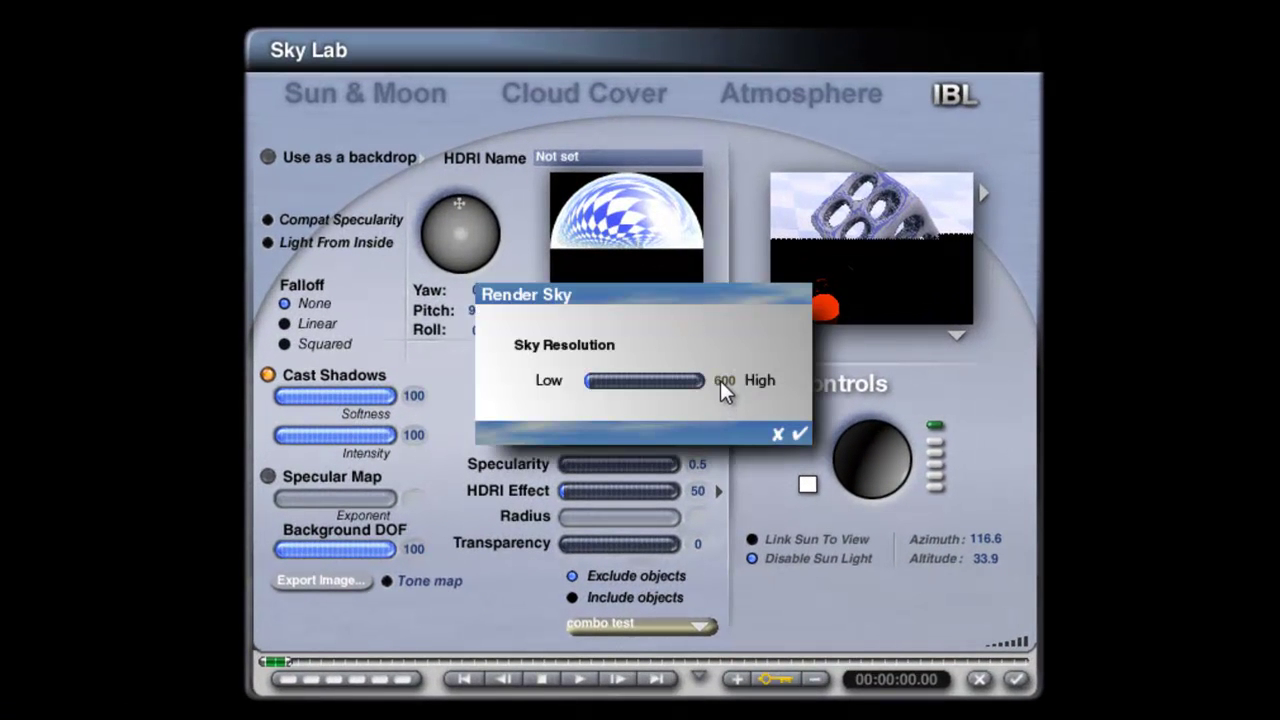
text(2000)
click(800, 433)
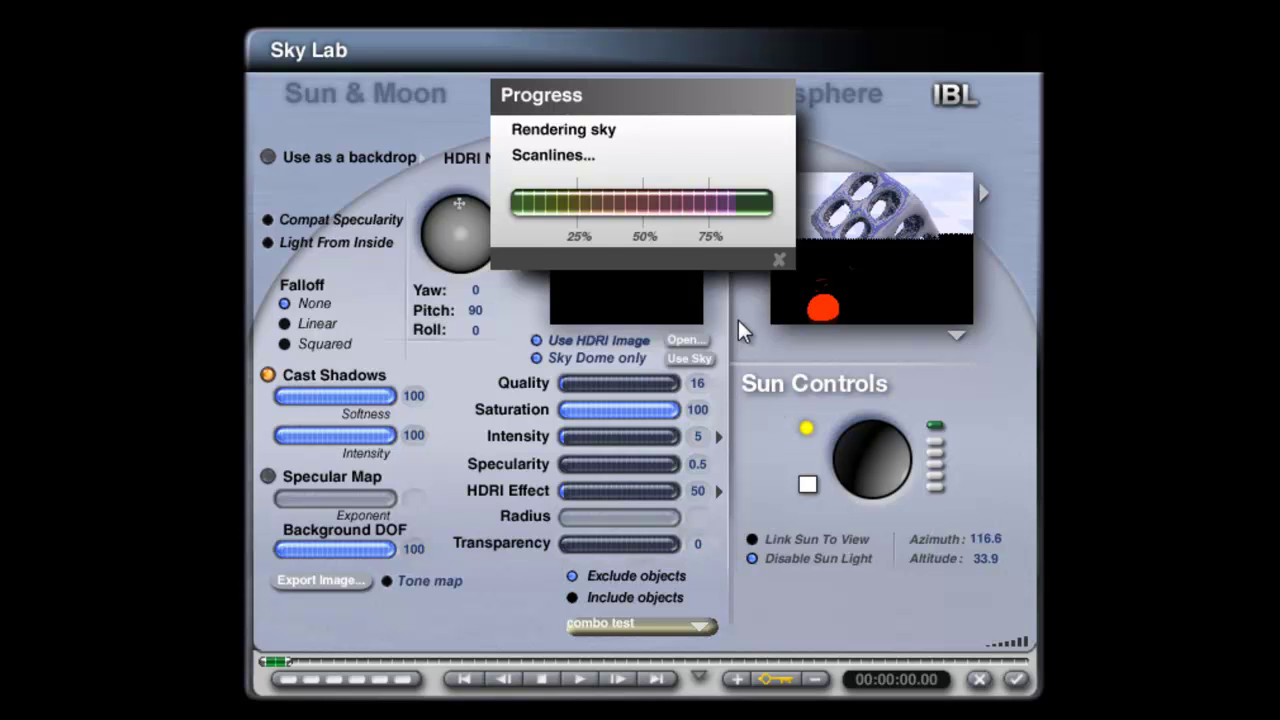
- Use the captured sky as a blended backdrop and accept the sky settings
click(267, 157)
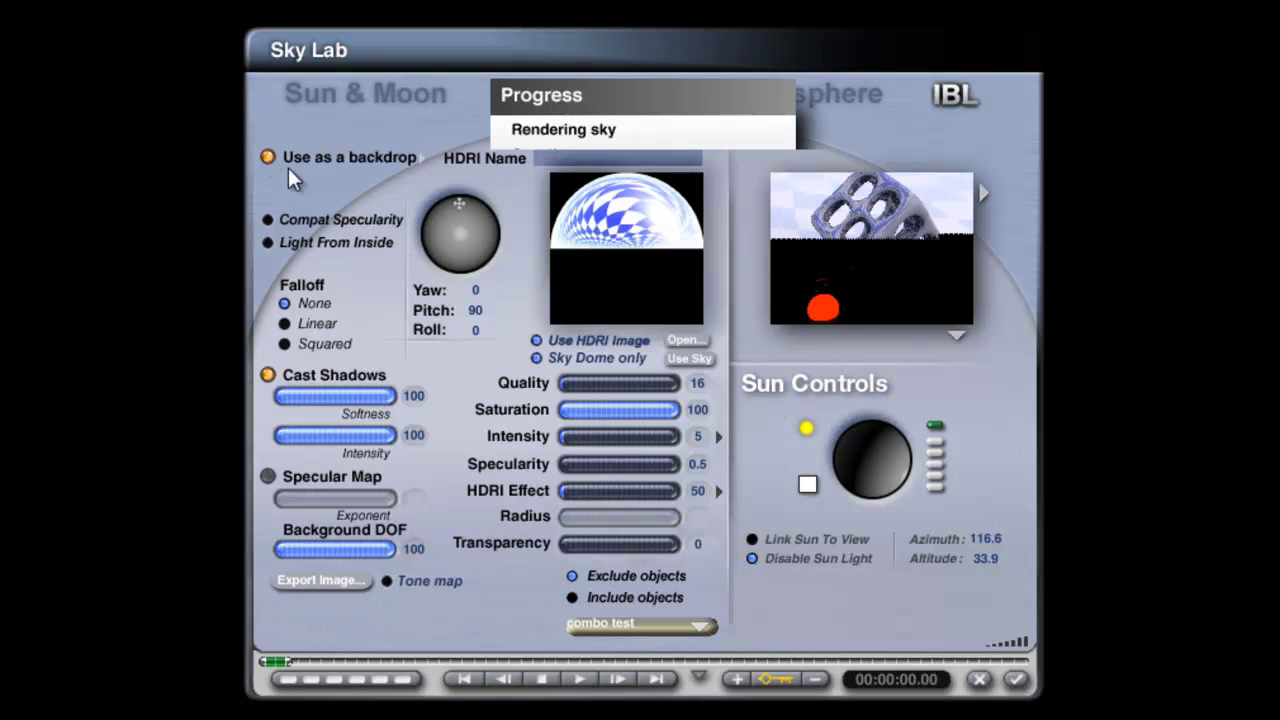
click(420, 159)
click(460, 204)
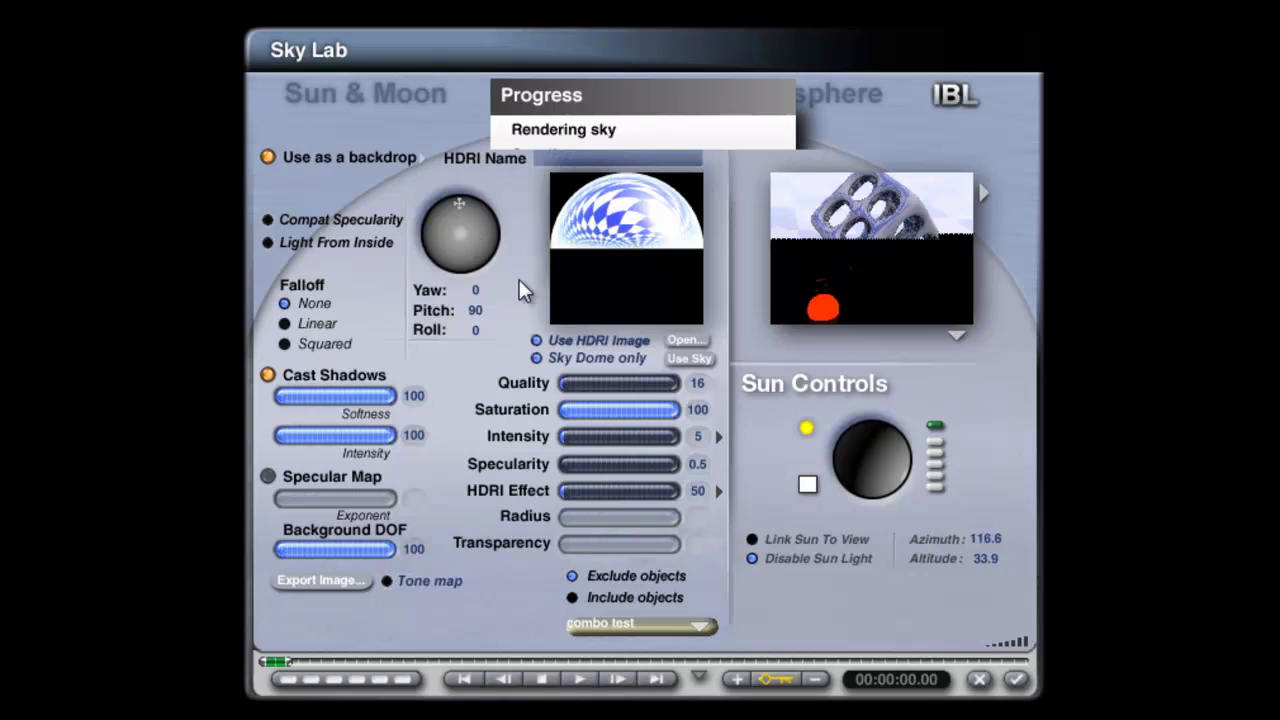
click(1062, 705)
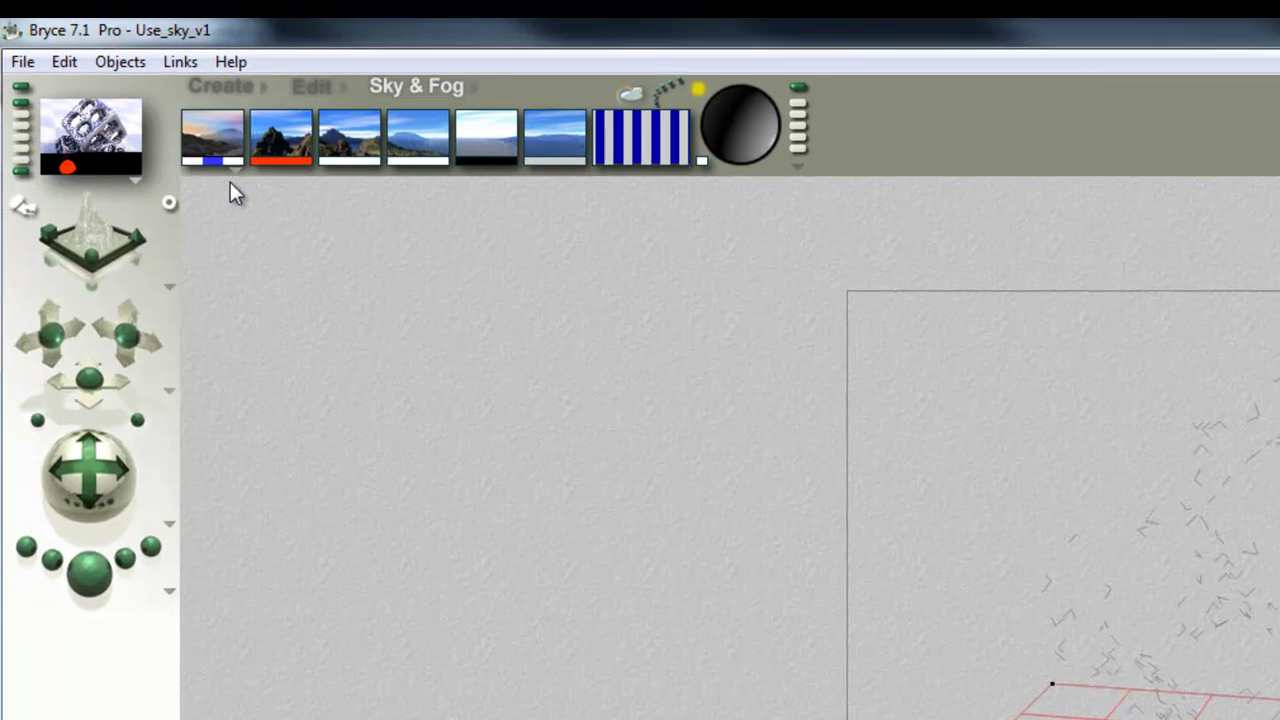
- Choose Atmosphere Off from the sky preset menu
click(233, 171)
click(284, 262)
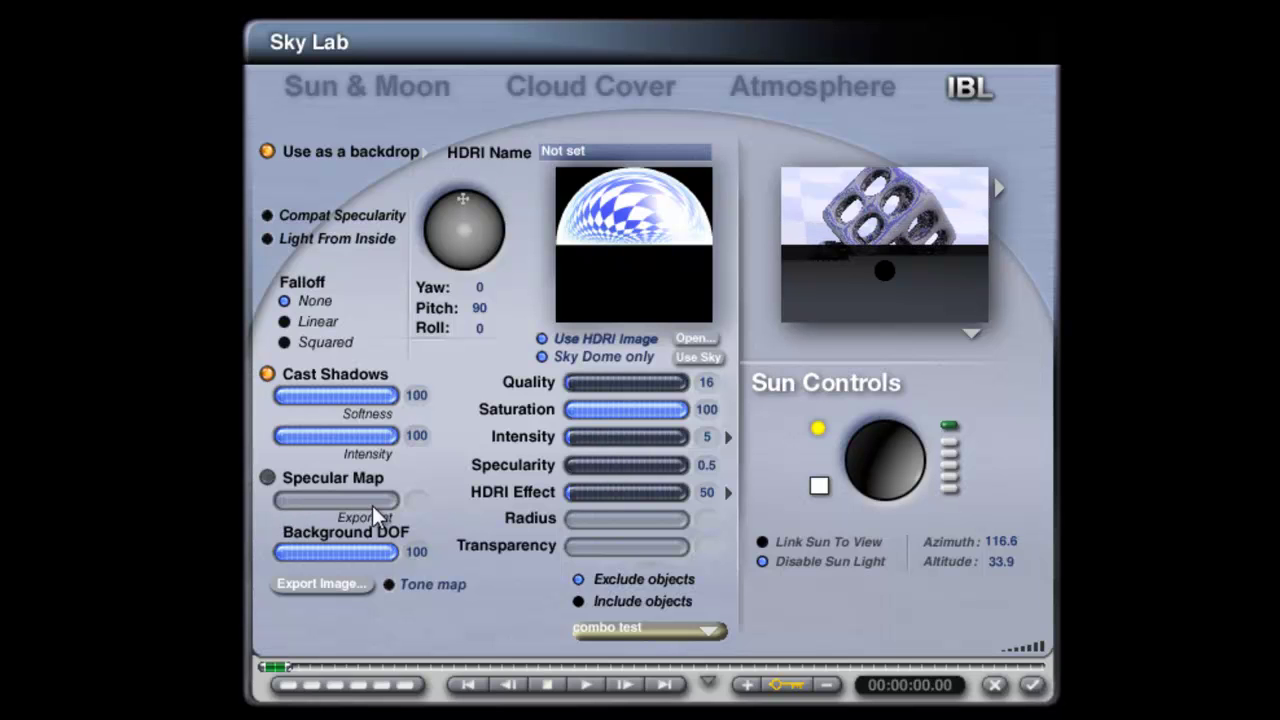
- Enable the IBL Specular Map and raise its Exponent to 100
click(267, 478)
drag(296, 494, 406, 499)
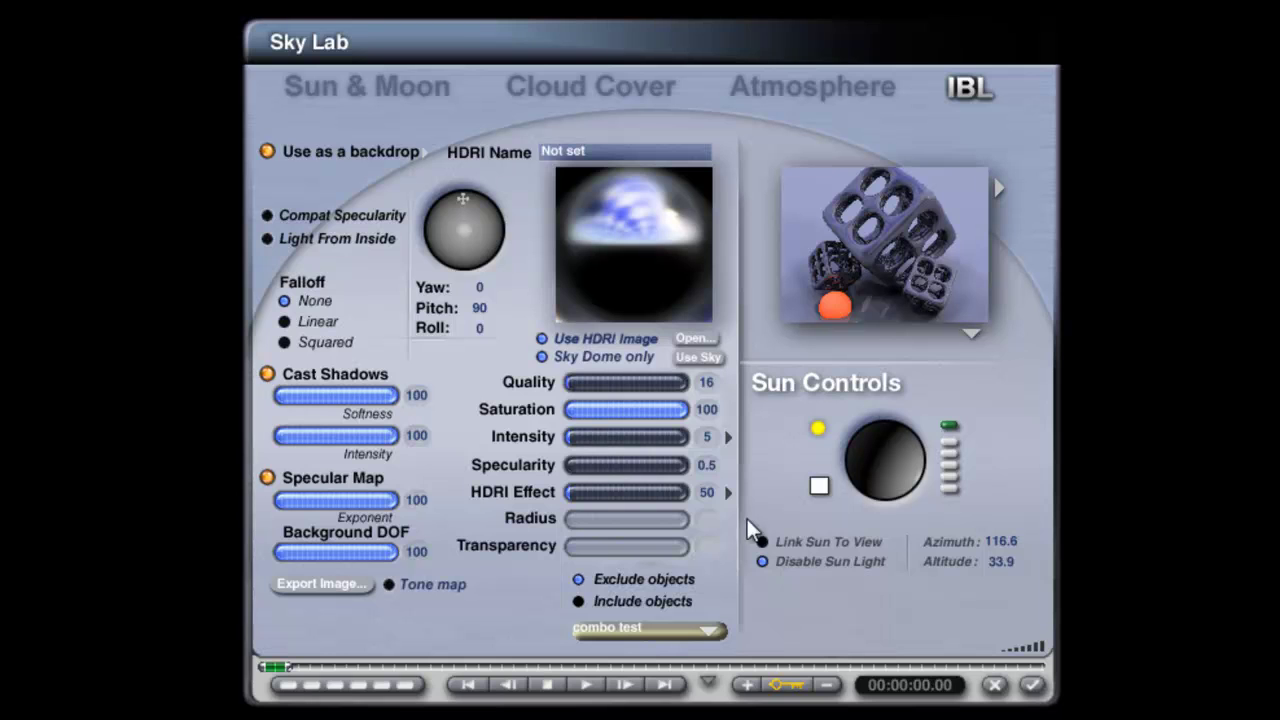
- Change the HDRI Effect value from 50 to 75
text(75)
key(Return)
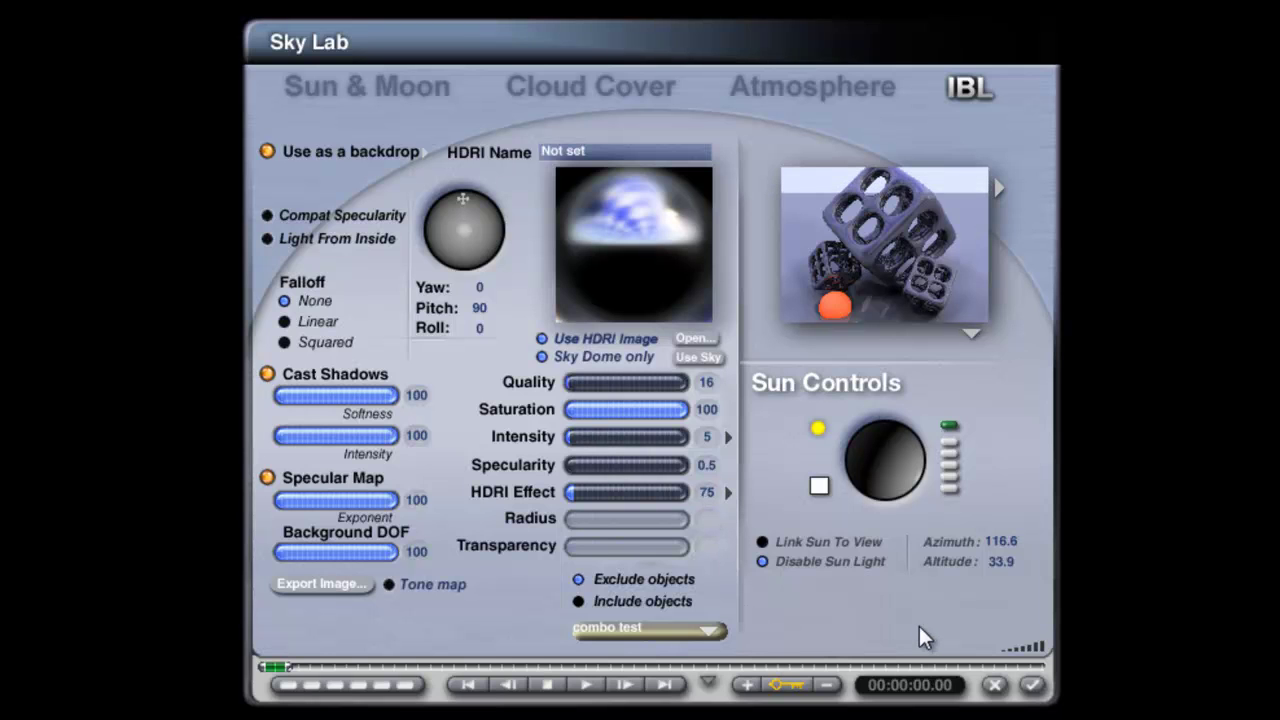